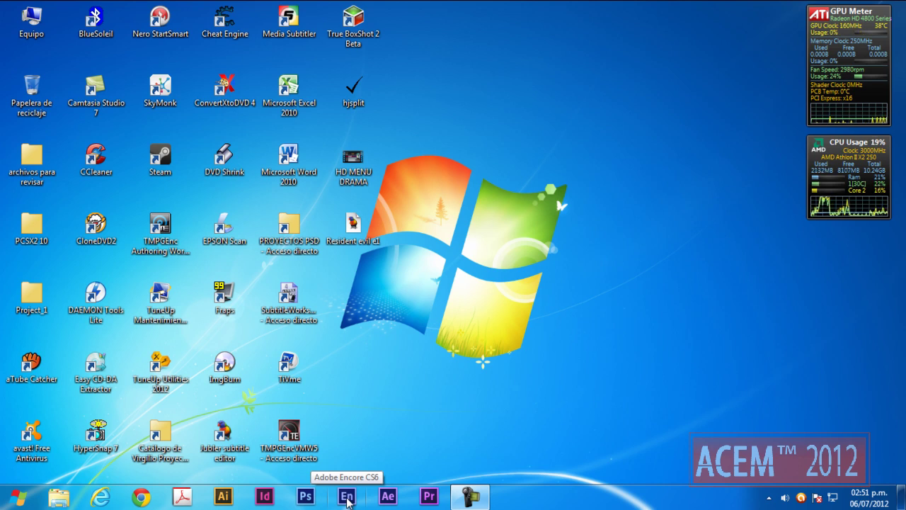
- Switch to Adobe Encore CS6 and open the recent project Sin título.ncor
click(347, 497)
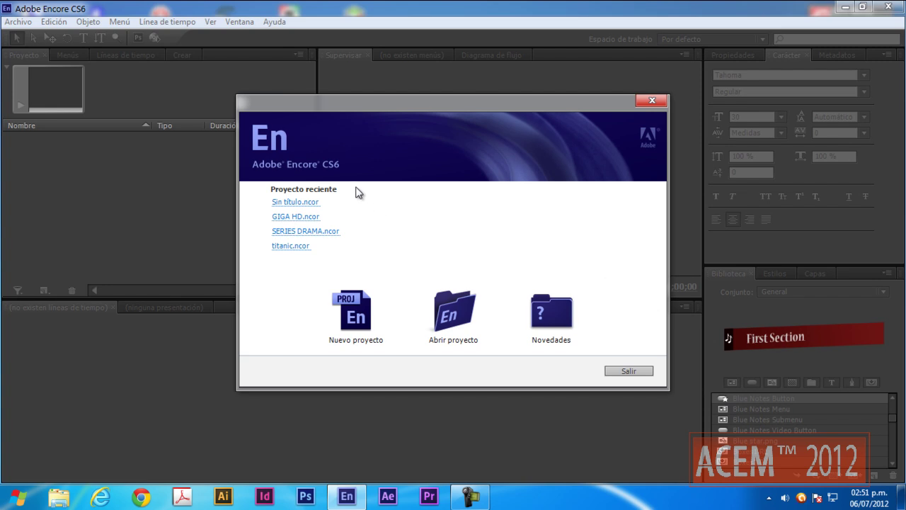
click(295, 205)
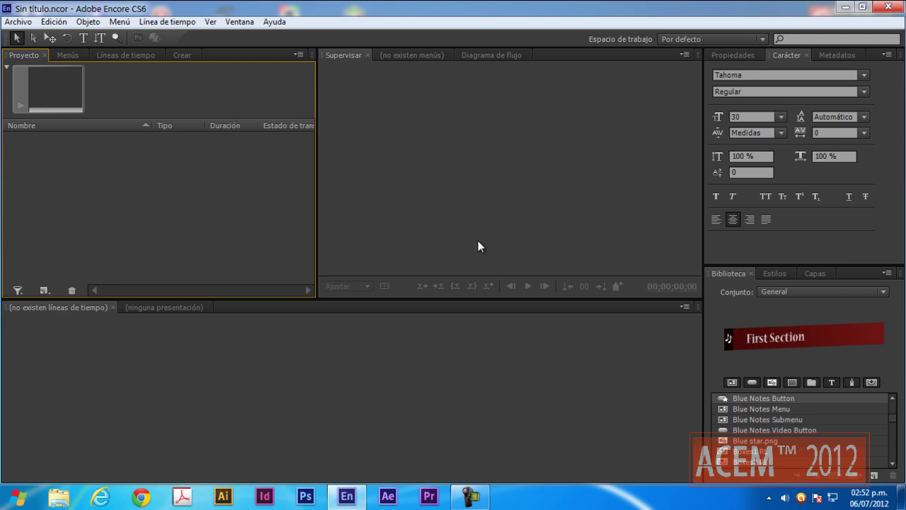
- Import the Episode 1 video into the Encore project from PROYECTOS PSD > retrospectiva FF > VIDEOS RE > RESIDENT EVIL GT.TV
click(845, 7)
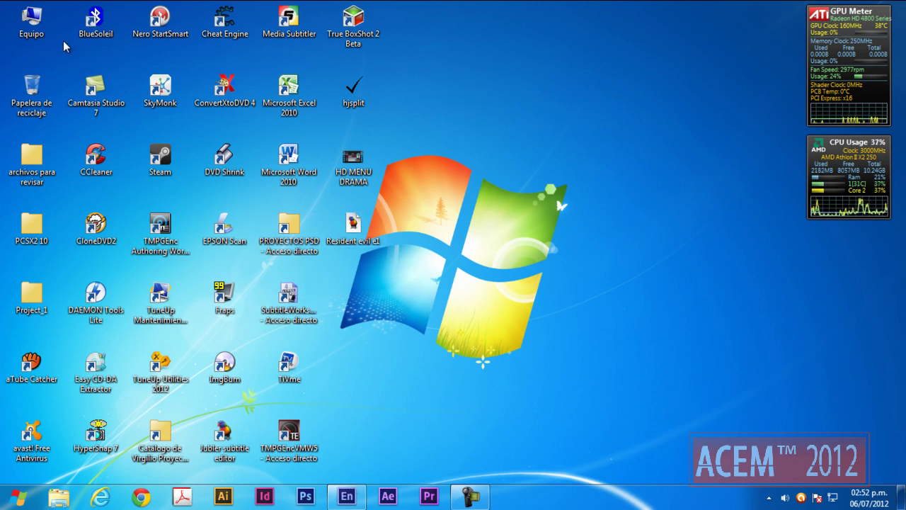
double_click(292, 224)
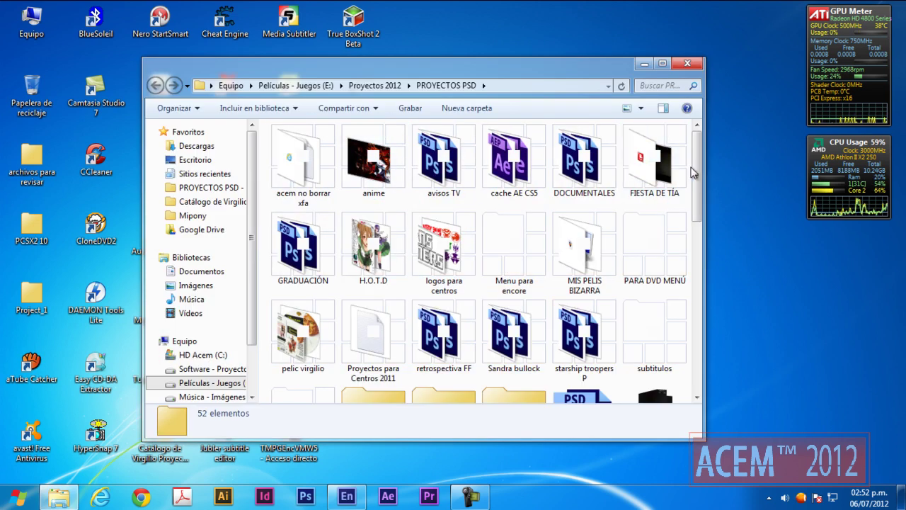
scroll(694, 162, down, 1)
scroll(696, 143, up, 1)
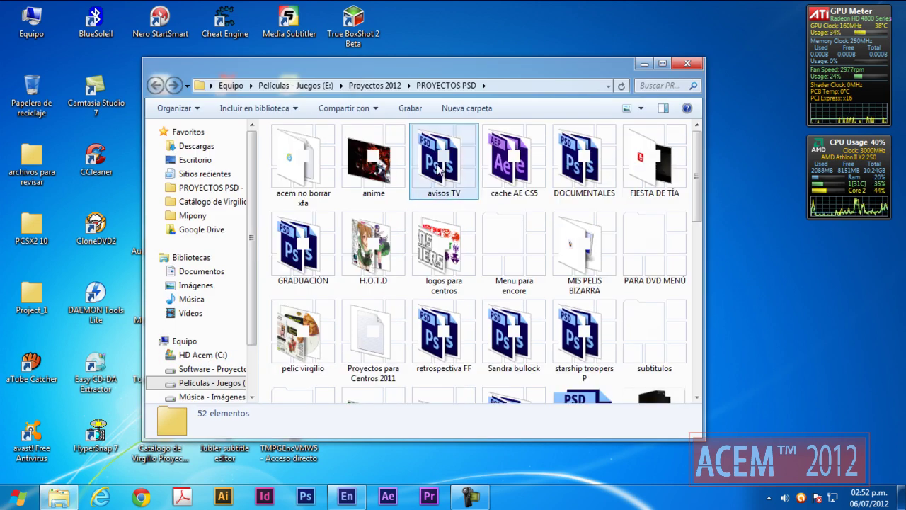
drag(701, 180, 690, 239)
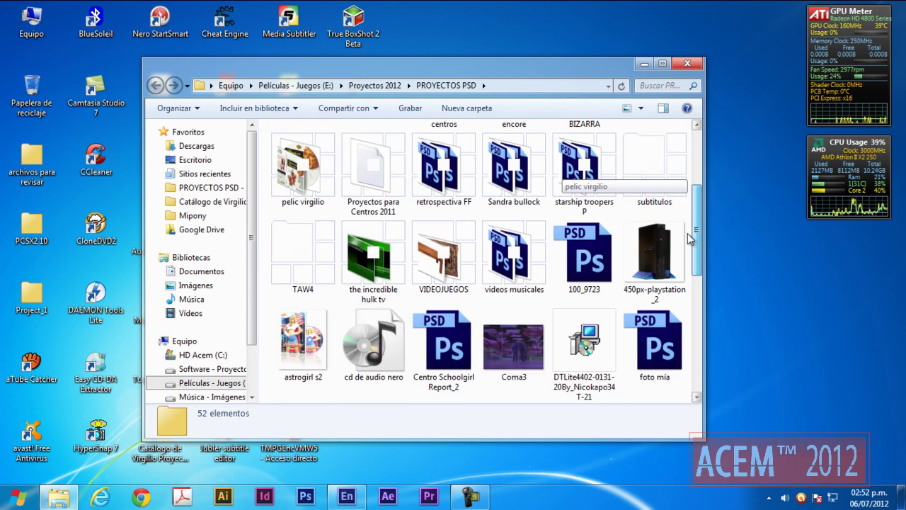
double_click(435, 162)
double_click(333, 163)
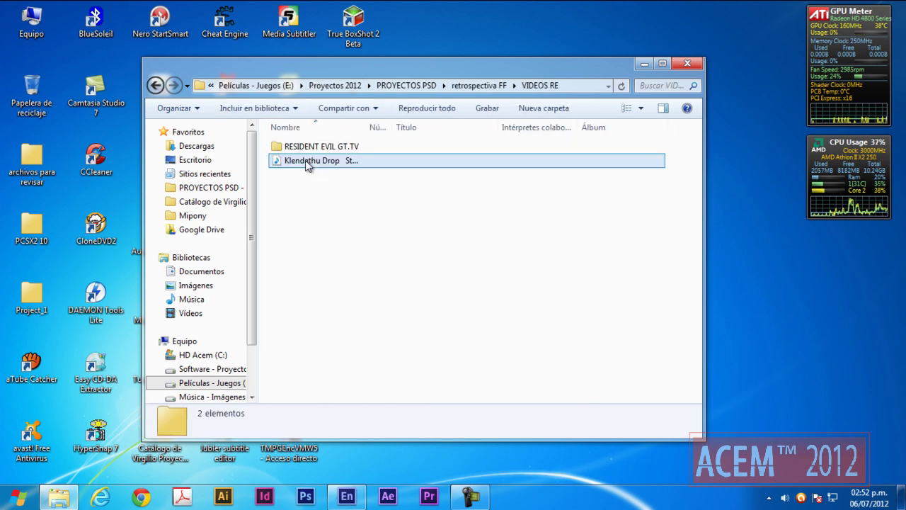
double_click(307, 148)
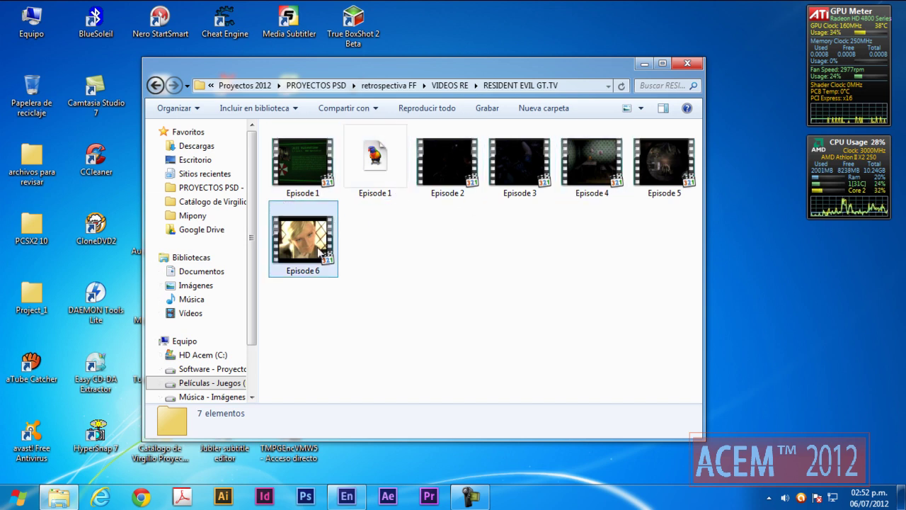
click(312, 171)
drag(312, 171, 177, 189)
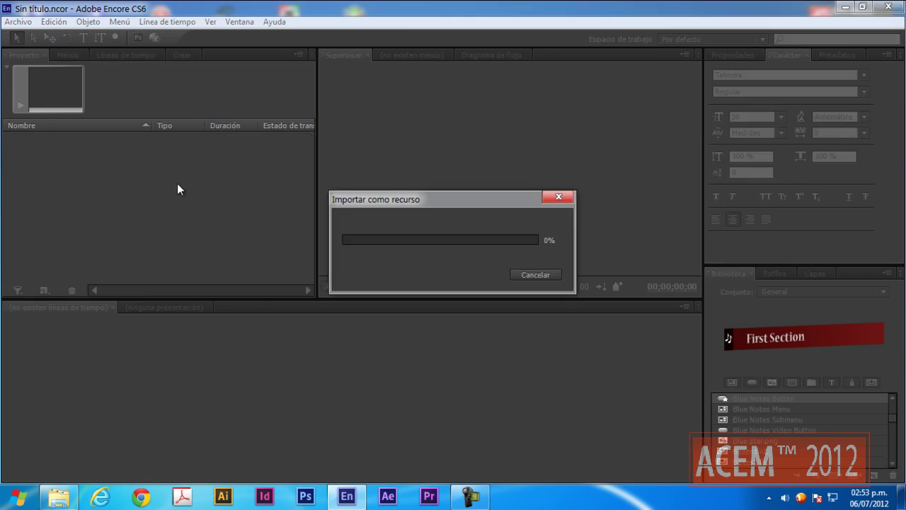
- Create a new timeline from Episode 1.flv and move its playhead to 00;03;37;24
click(45, 137)
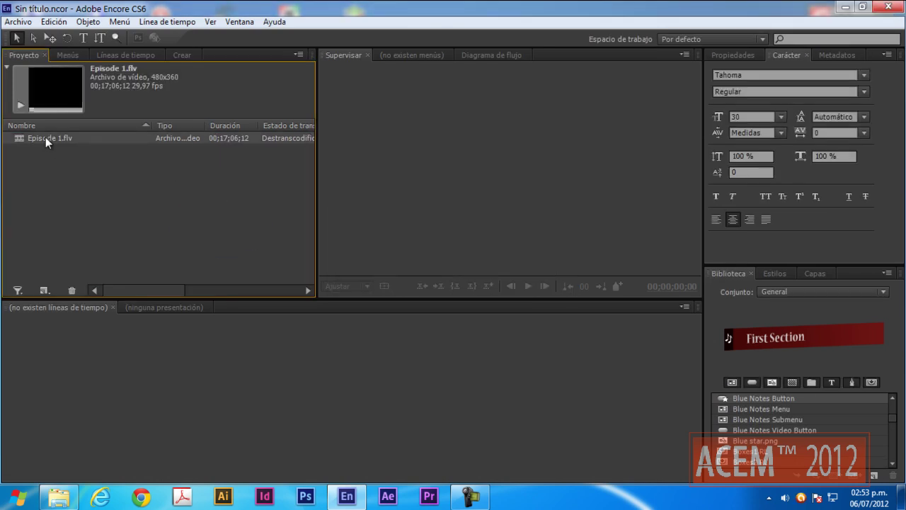
right_click(46, 136)
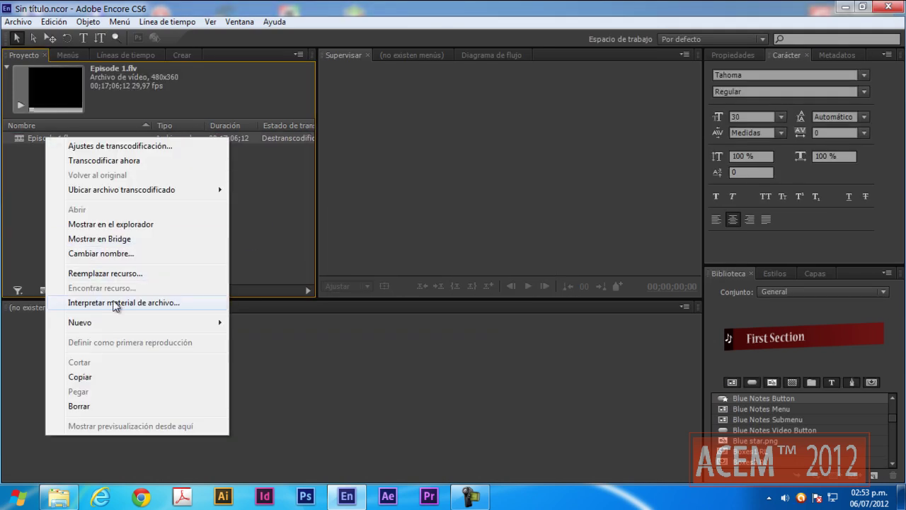
mouse_move(111, 322)
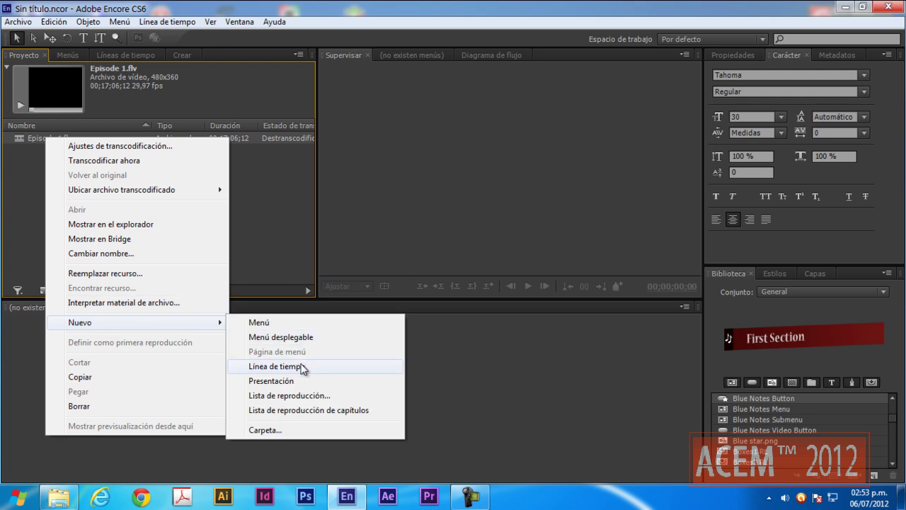
click(305, 366)
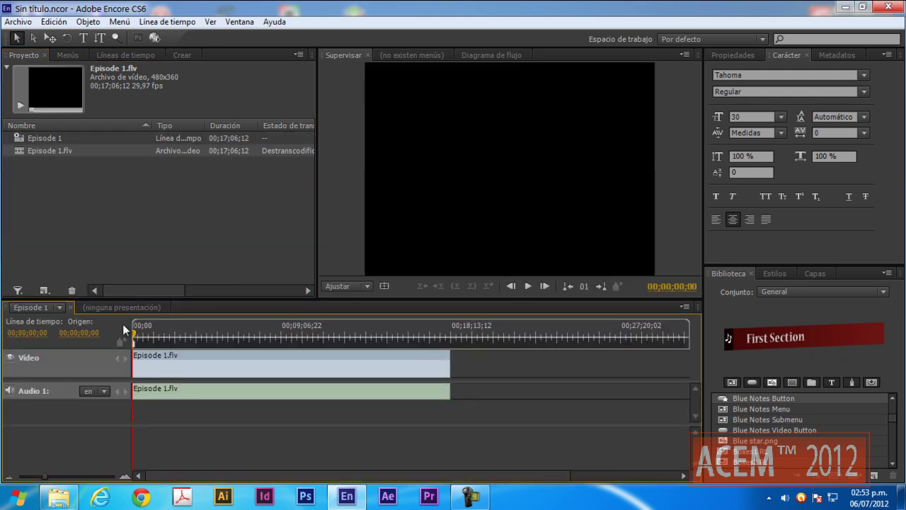
drag(134, 340, 200, 333)
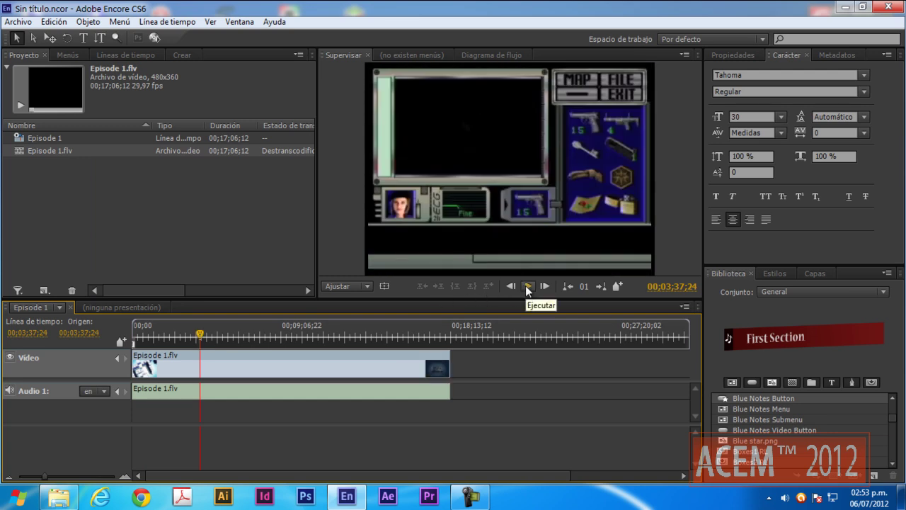
- Set the playback quality (Calidad de reproducción) to Alta in the general preferences
click(54, 22)
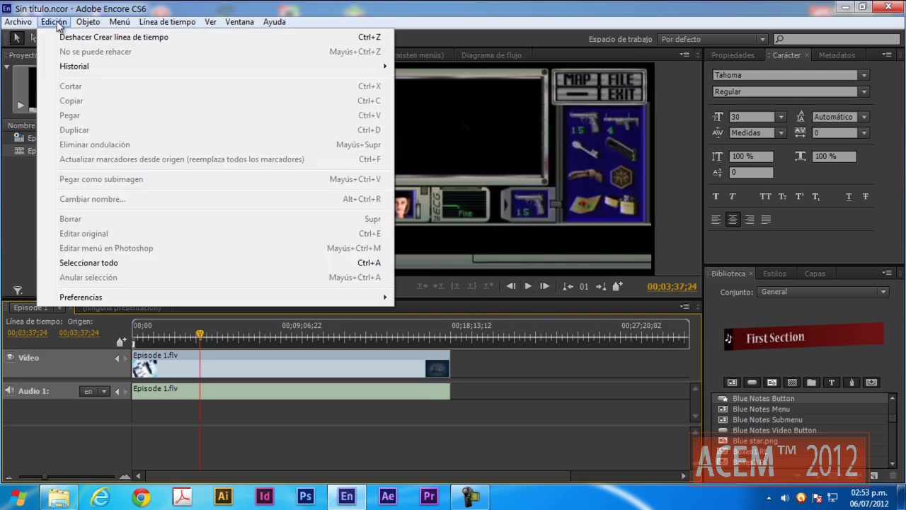
mouse_move(126, 298)
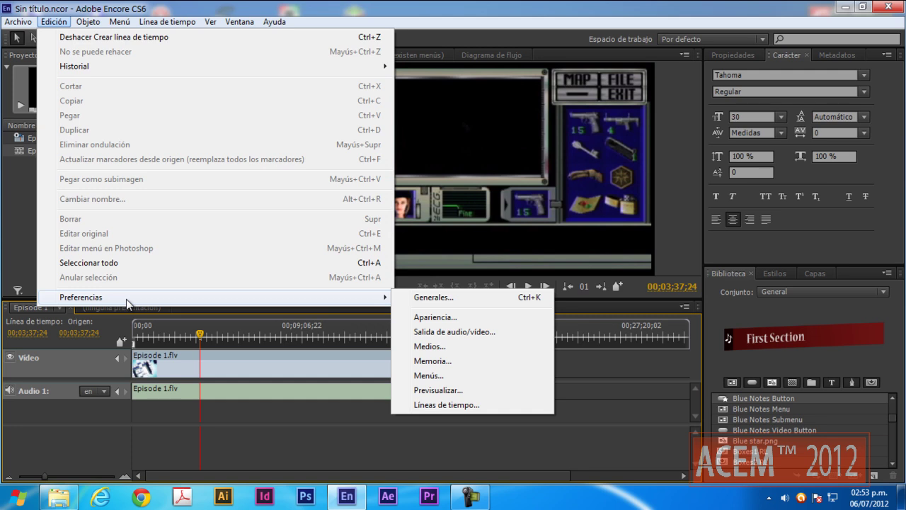
click(434, 298)
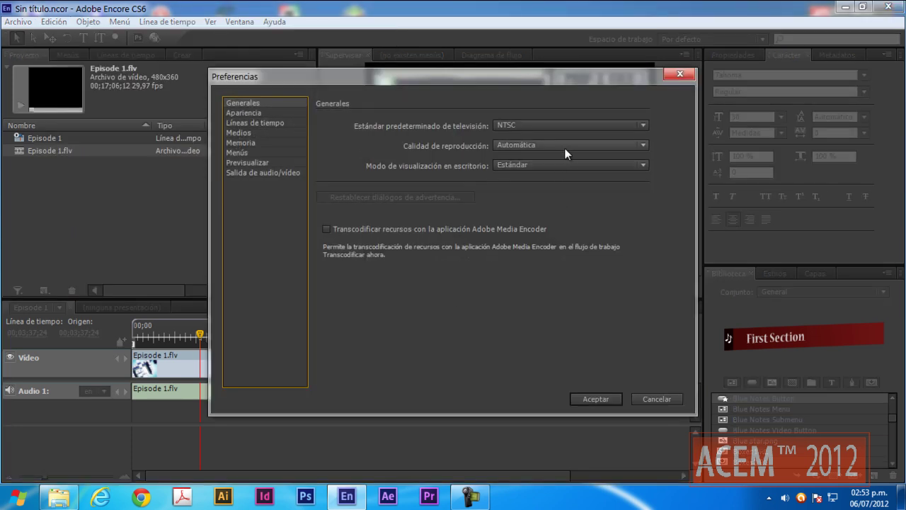
click(641, 145)
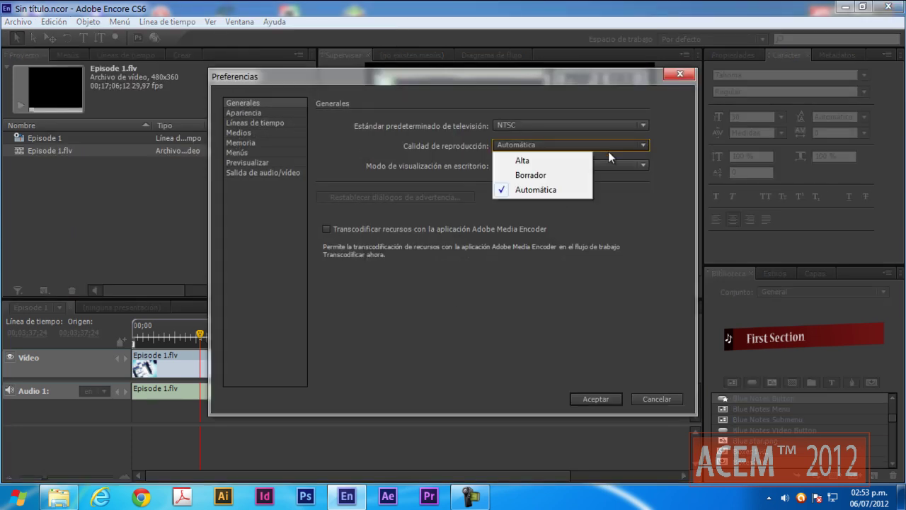
click(593, 158)
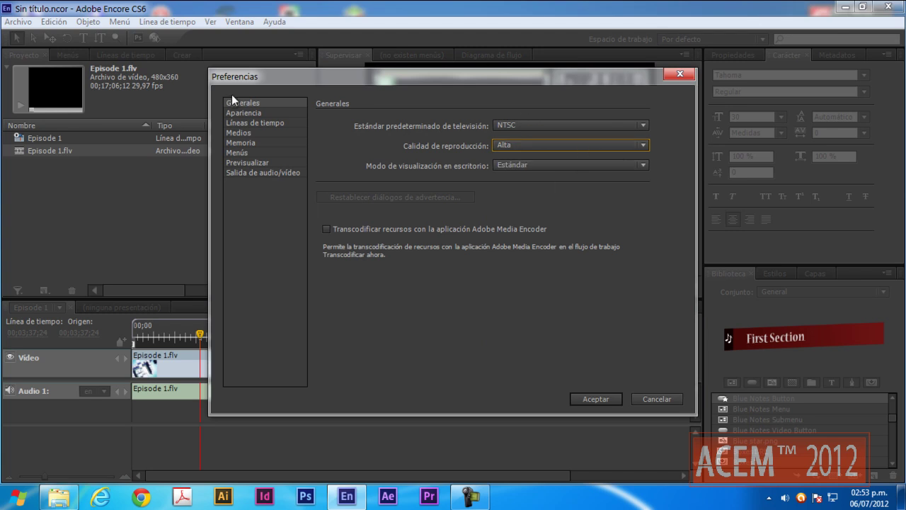
- Review the remaining preference categories, from Apariencia to Salida de audio/vídeo, and accept the preferences
click(247, 115)
drag(409, 142, 388, 141)
click(245, 124)
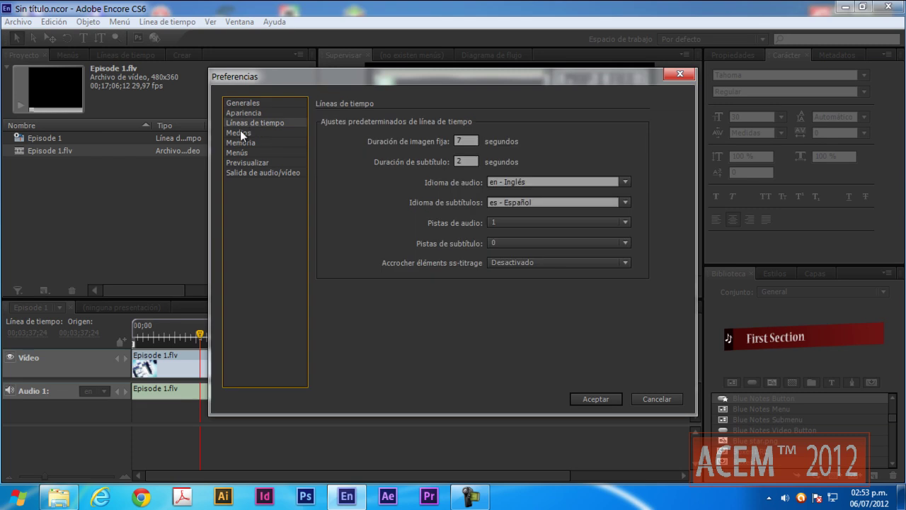
click(240, 132)
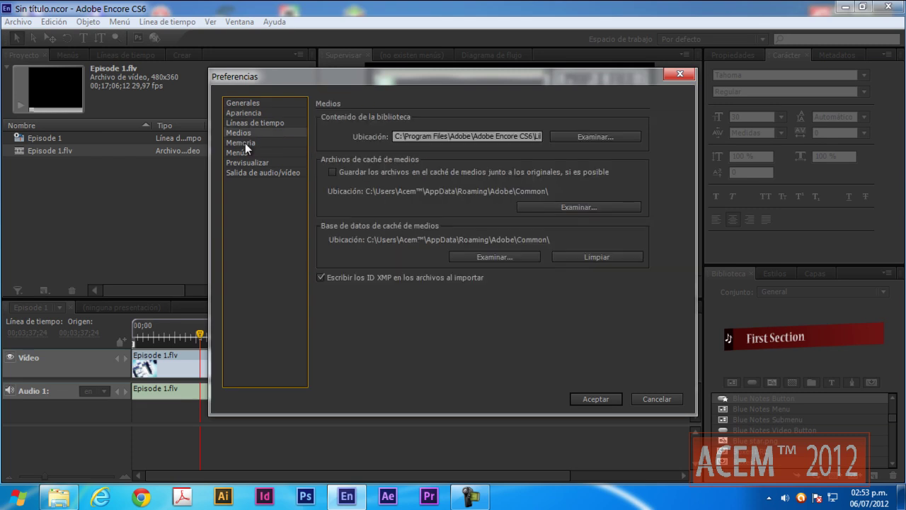
click(245, 143)
click(239, 151)
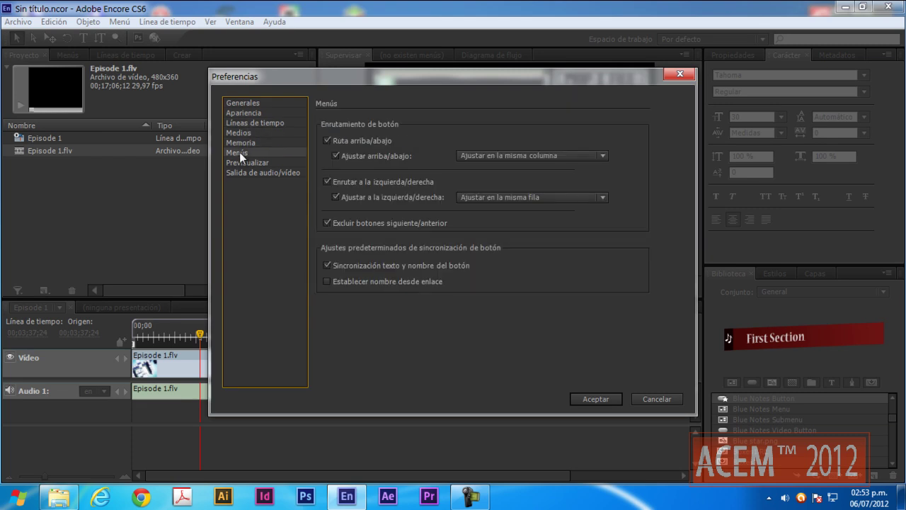
click(242, 162)
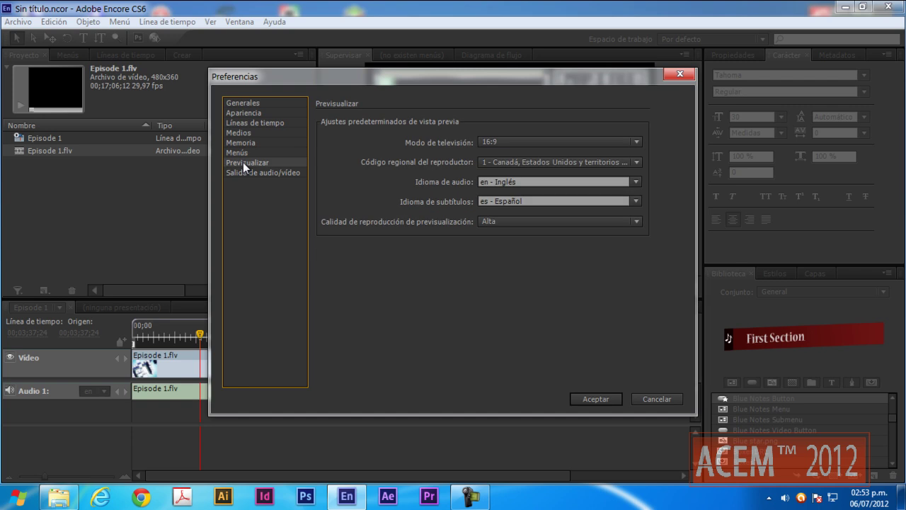
click(261, 173)
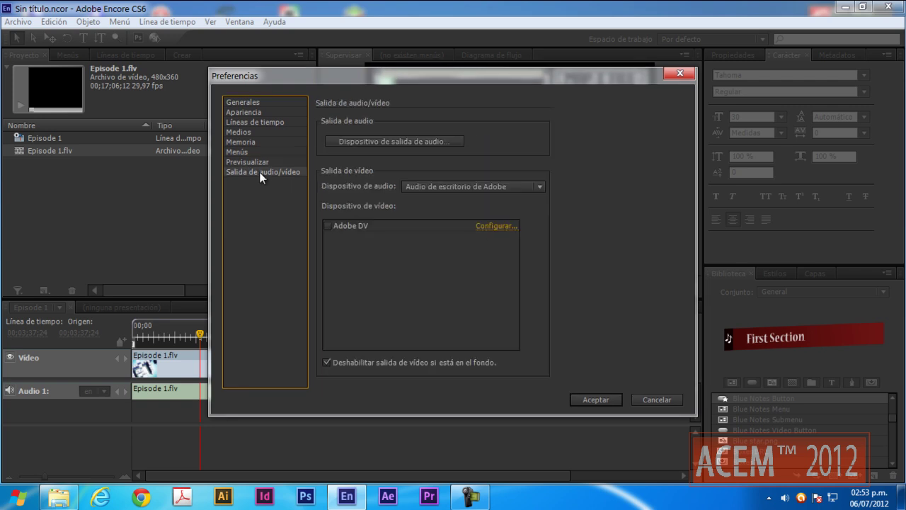
click(601, 397)
- Preview the Episode 1 timeline by playing it from 00;03;37;24 and from 00;08;25;01
click(528, 286)
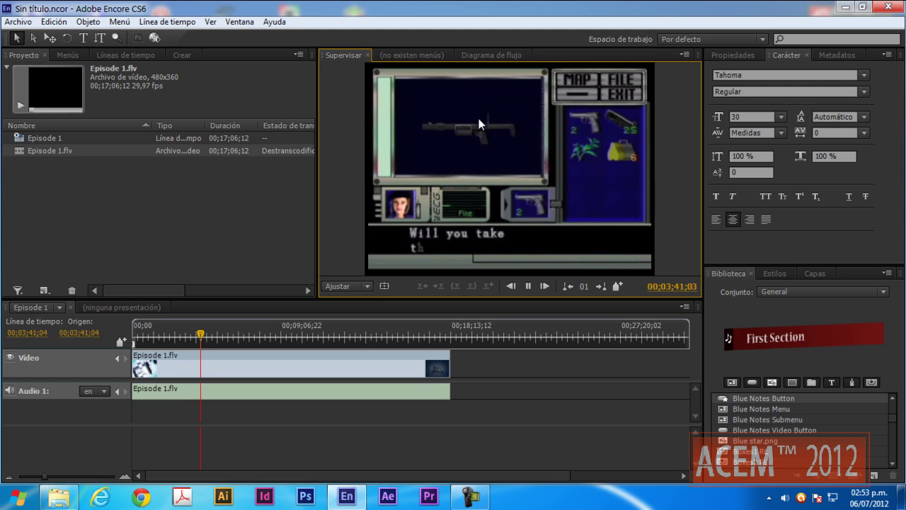
drag(201, 338, 288, 338)
click(528, 289)
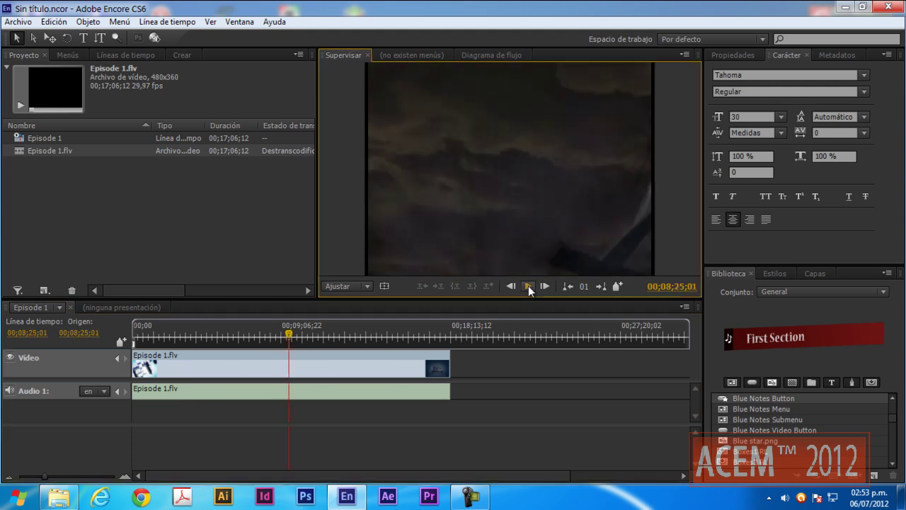
click(529, 287)
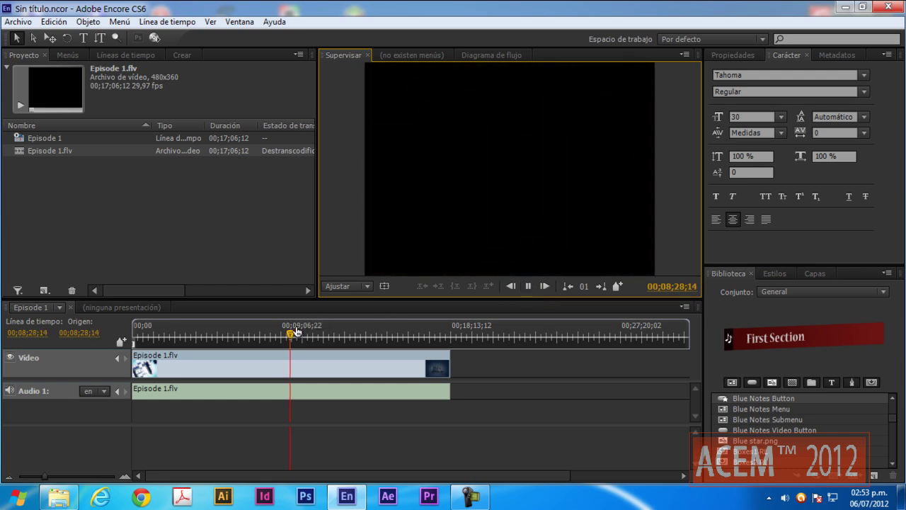
- Show the safe zone in the monitor while playing from about 00;11;51, and pause playback at 00;11;55;07
click(353, 329)
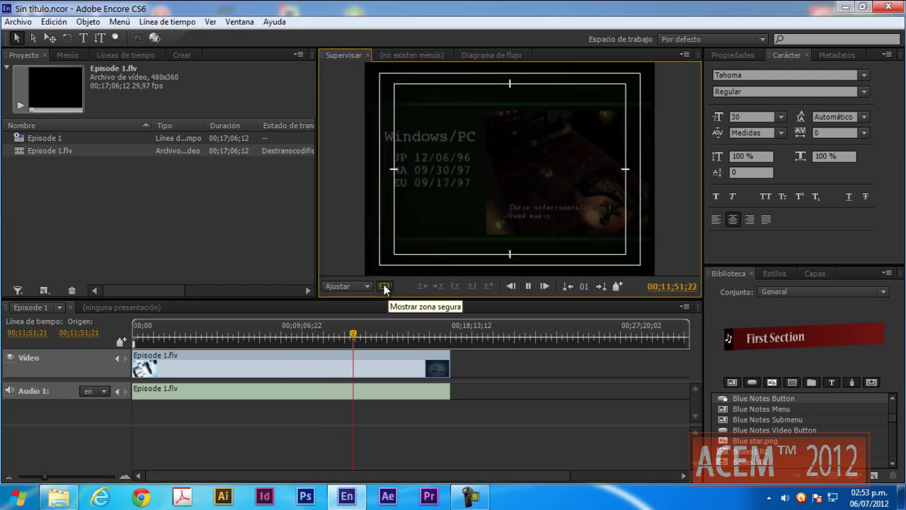
click(384, 286)
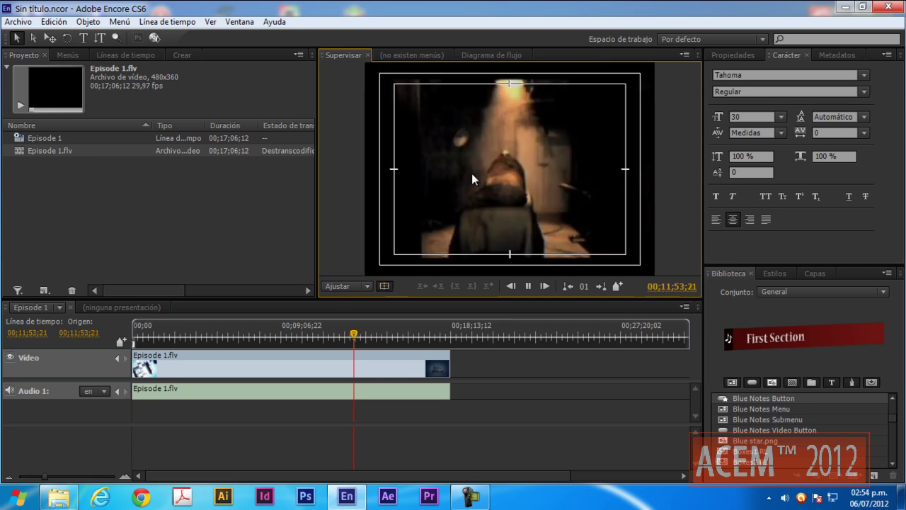
click(528, 286)
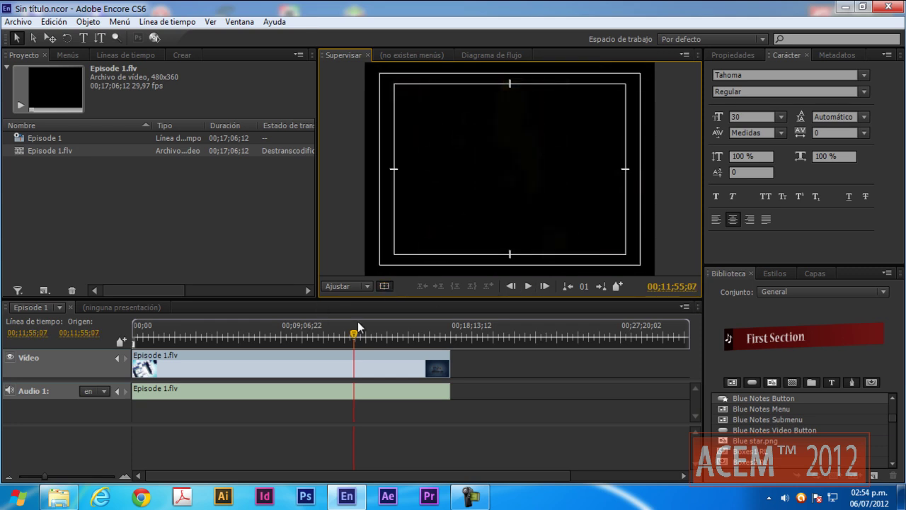
- Add a subtitle track to the Episode 1 timeline
click(84, 431)
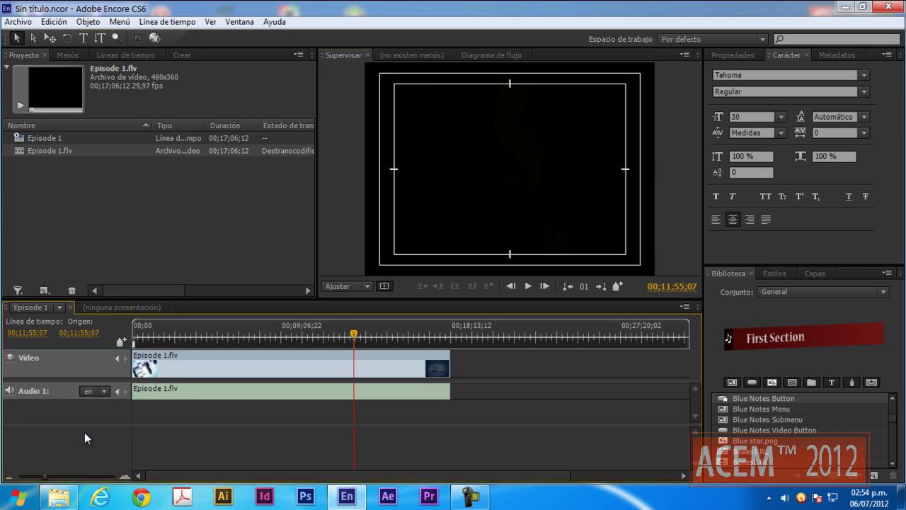
right_click(84, 432)
mouse_move(117, 408)
click(139, 372)
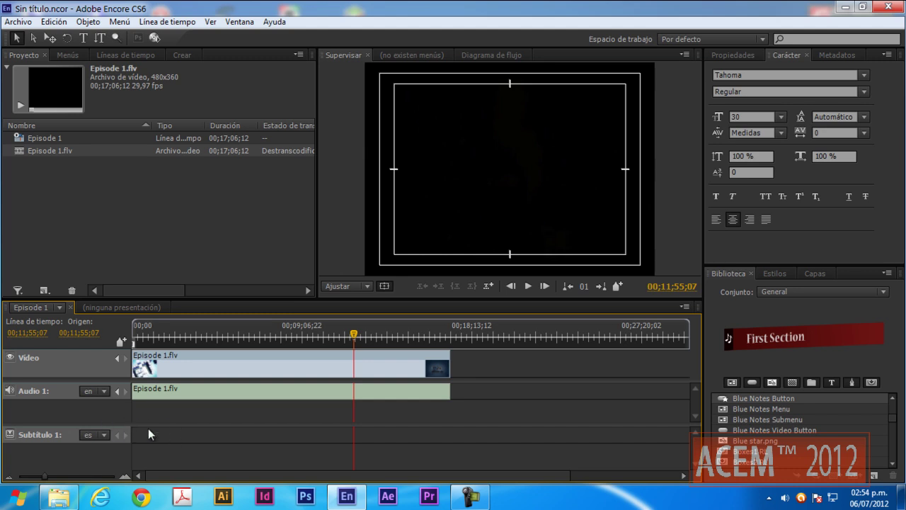
right_click(64, 433)
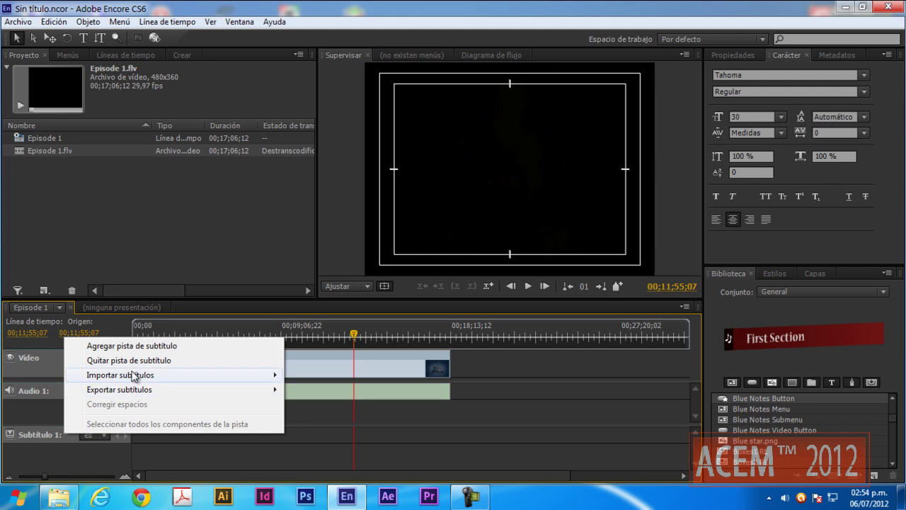
mouse_move(133, 374)
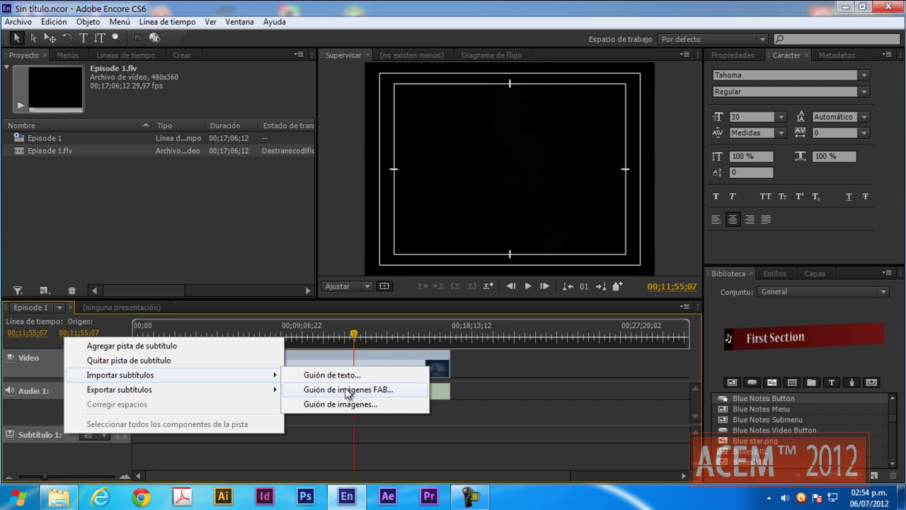
click(342, 377)
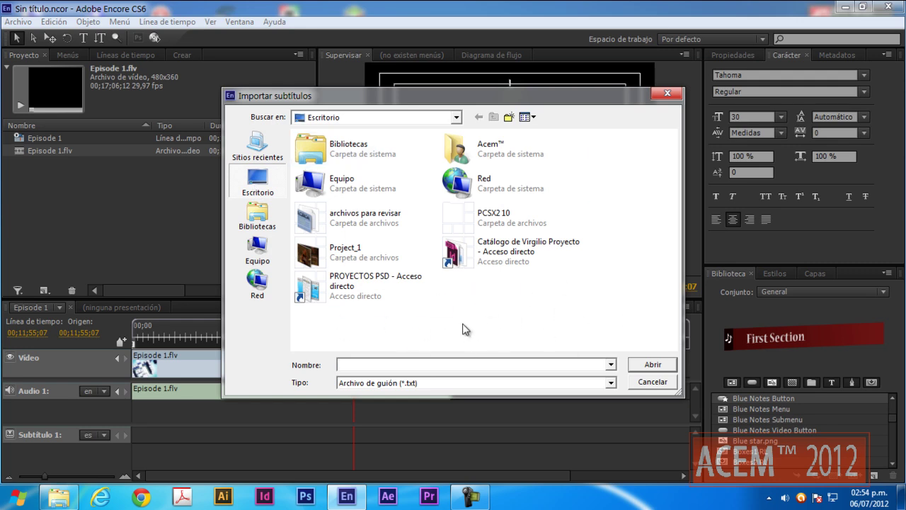
click(652, 382)
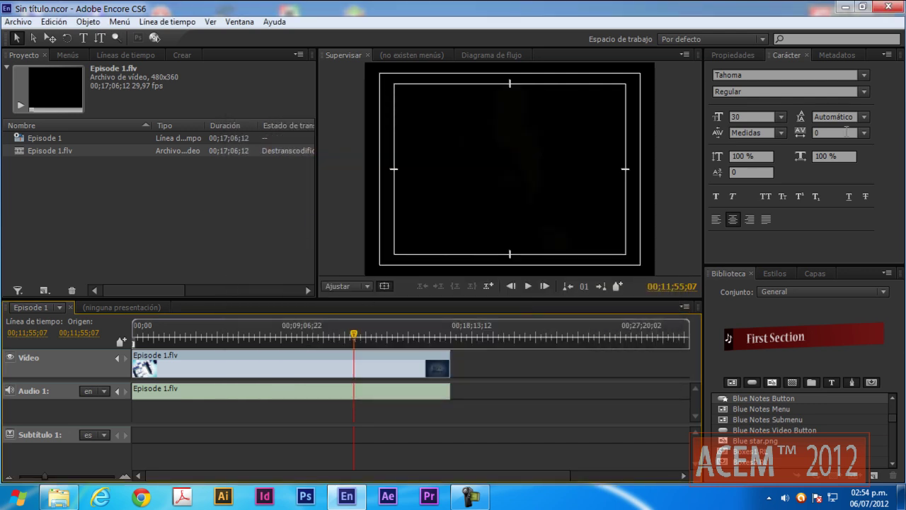
- Switch to the desktop, close the video folder window and check the file properties of the Resident evil e1 subtitle file
click(844, 6)
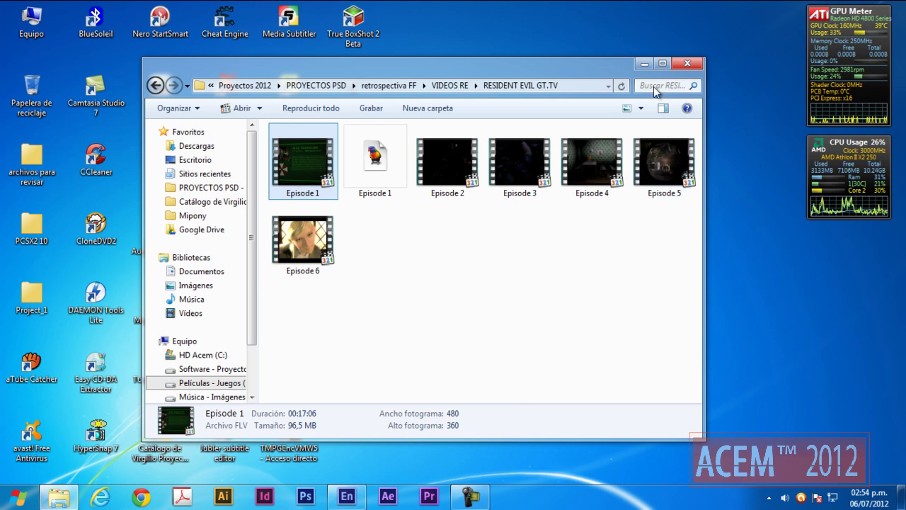
click(687, 63)
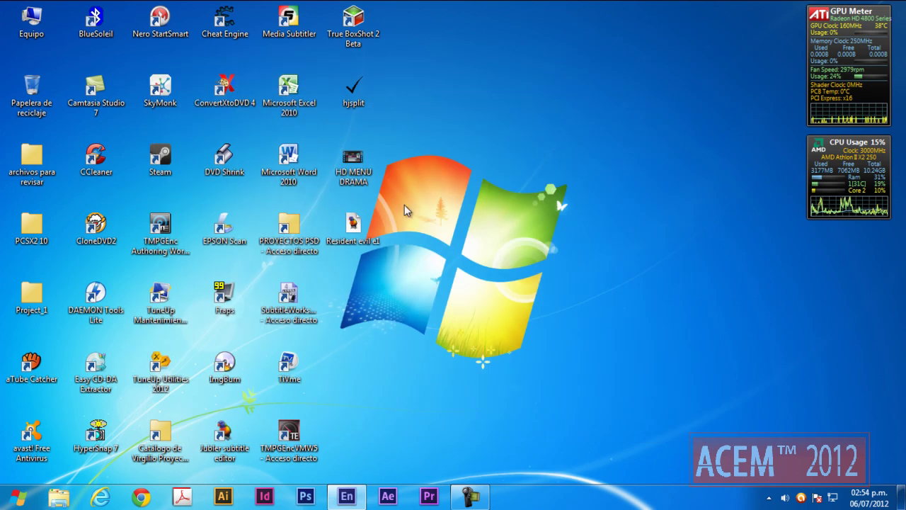
right_click(361, 236)
click(415, 473)
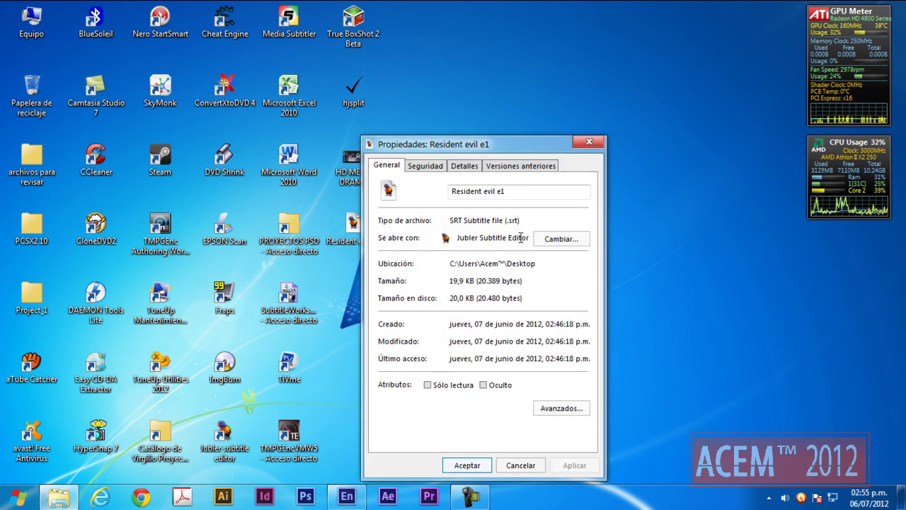
click(589, 143)
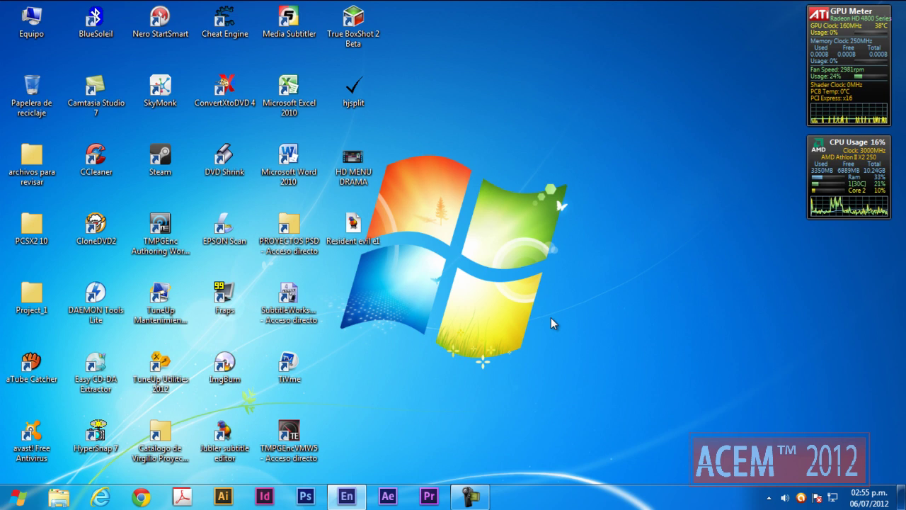
- Launch Jubler and load the Resident evil e1.srt subtitles from the desktop, with the first subtitle line selected
double_click(223, 441)
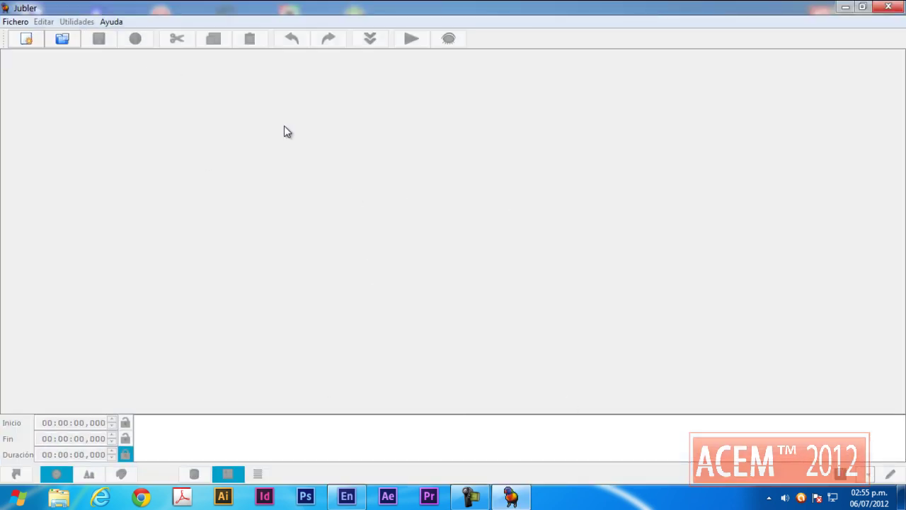
click(15, 24)
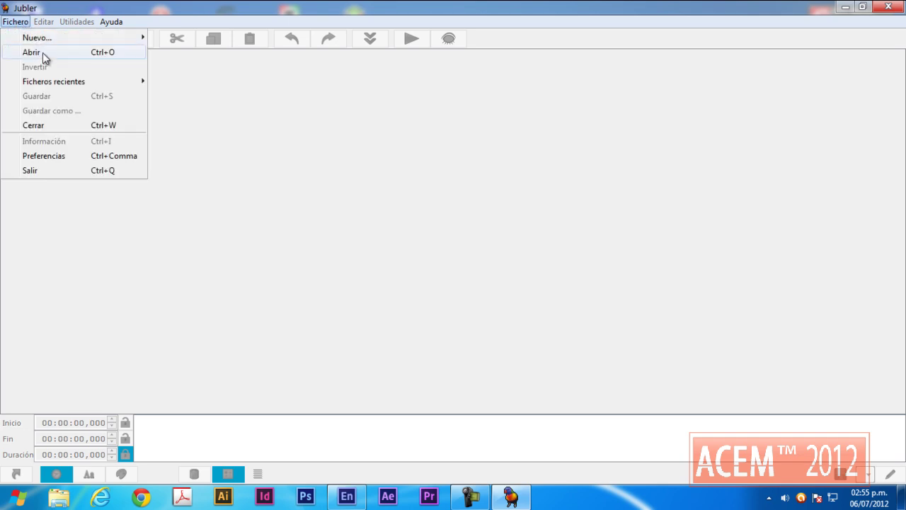
click(44, 53)
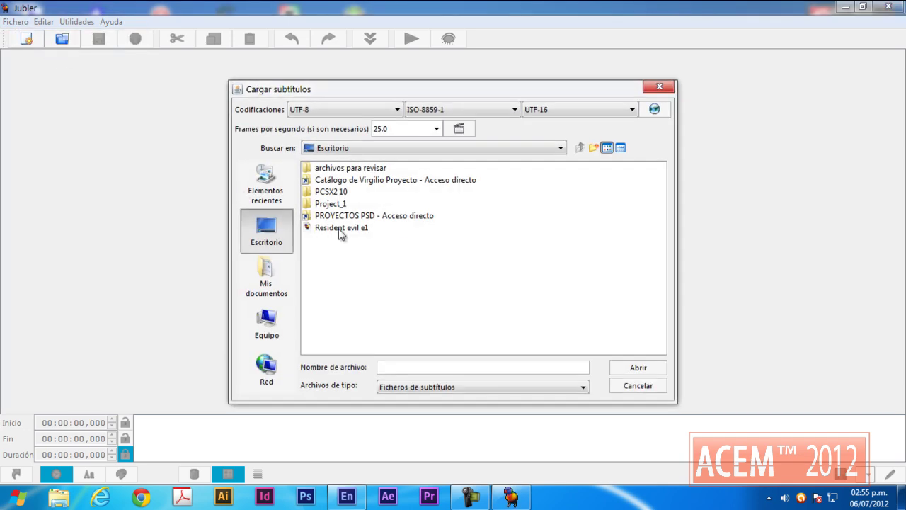
click(337, 228)
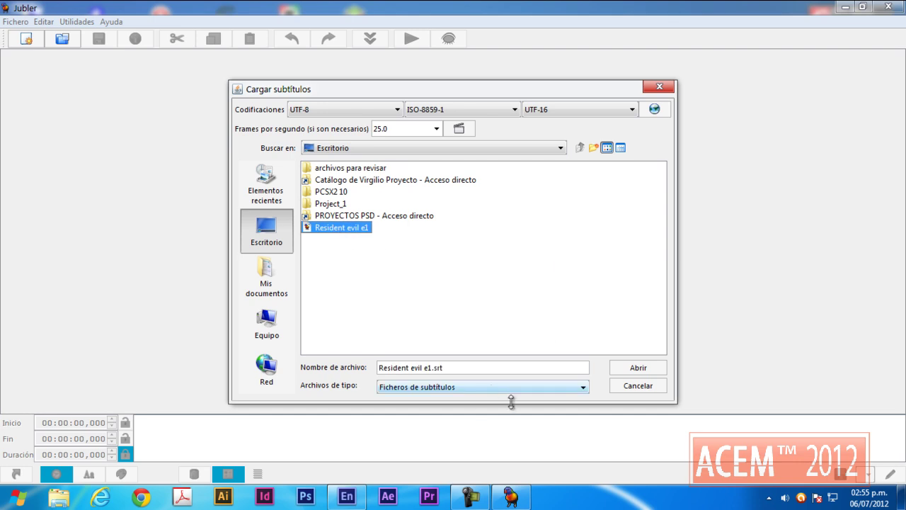
click(641, 369)
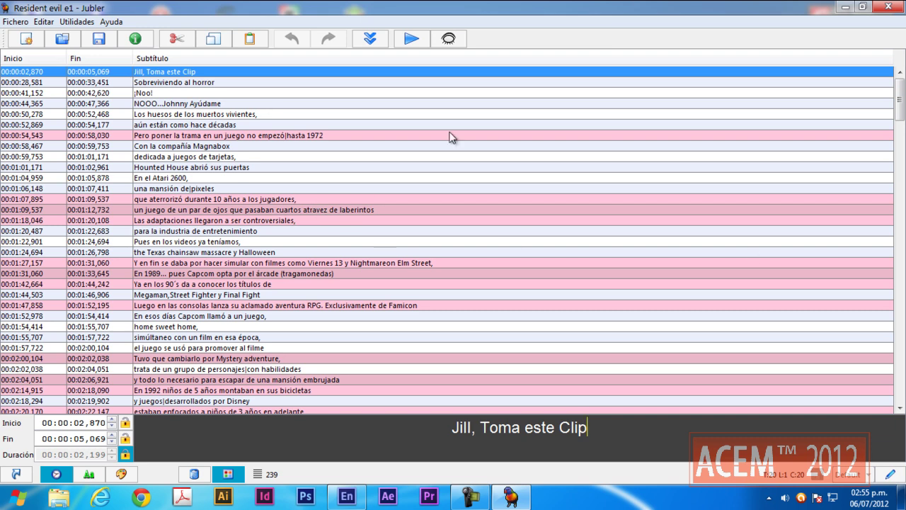
mouse_move(900, 116)
mouse_down()
mouse_move(899, 416)
mouse_move(899, 107)
mouse_up()
click(216, 71)
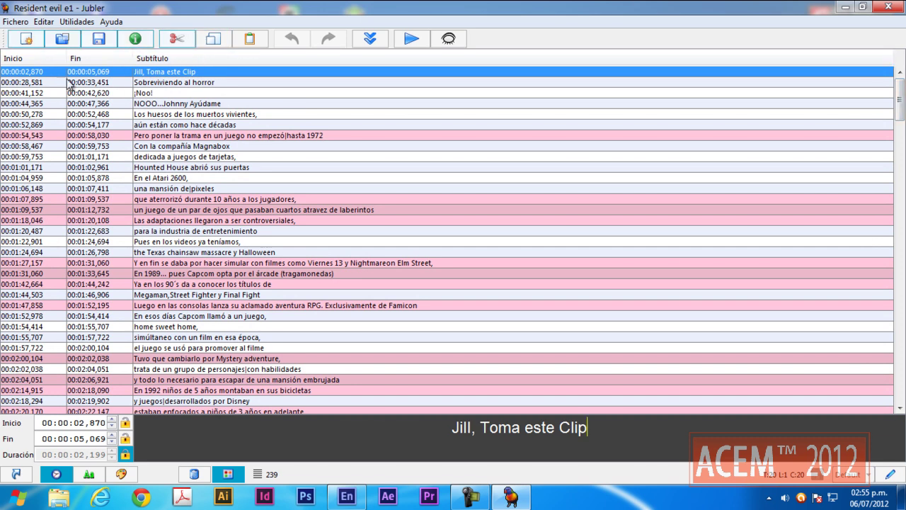
- Begin saving the subtitles as a new file in the Script para subtítulos Adobe Encore (*.txt) format
click(16, 22)
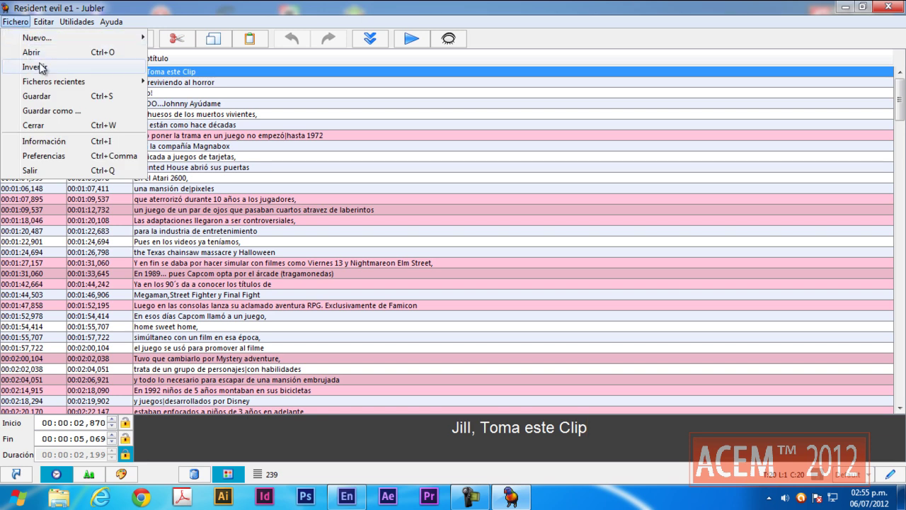
click(51, 113)
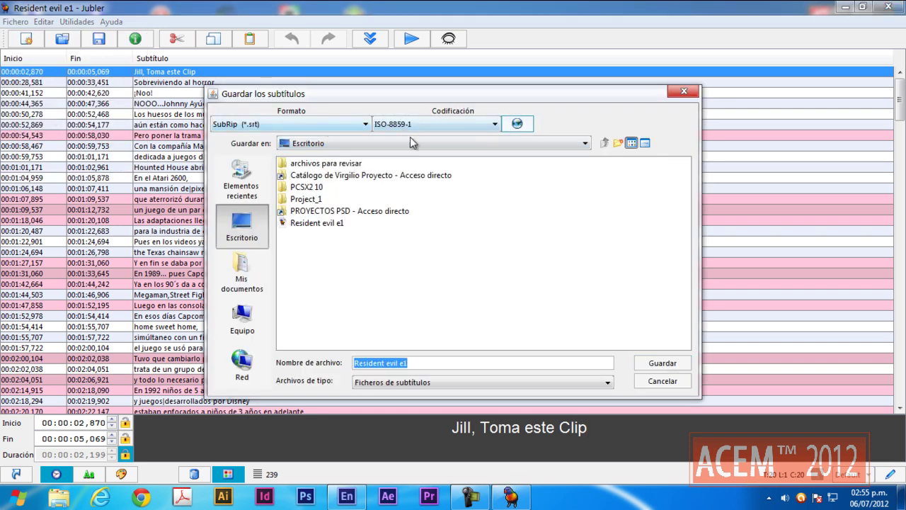
click(366, 126)
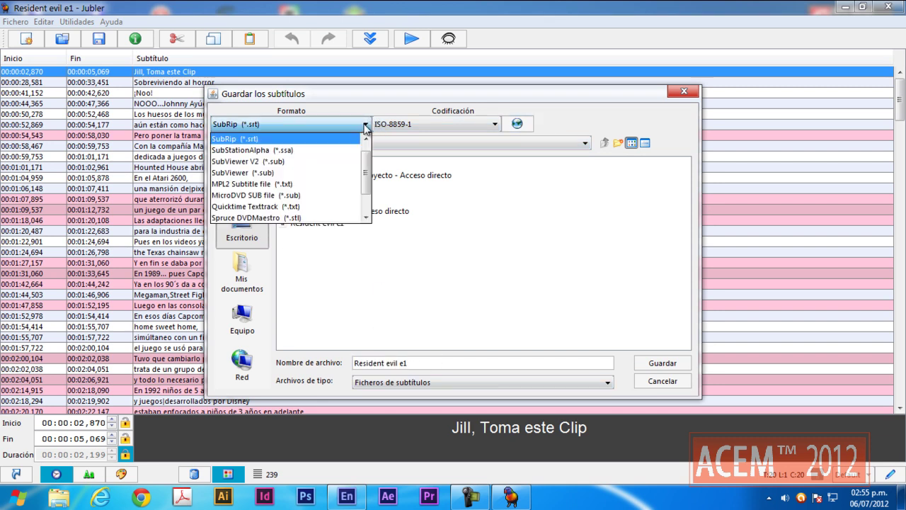
scroll(367, 174, down, 1)
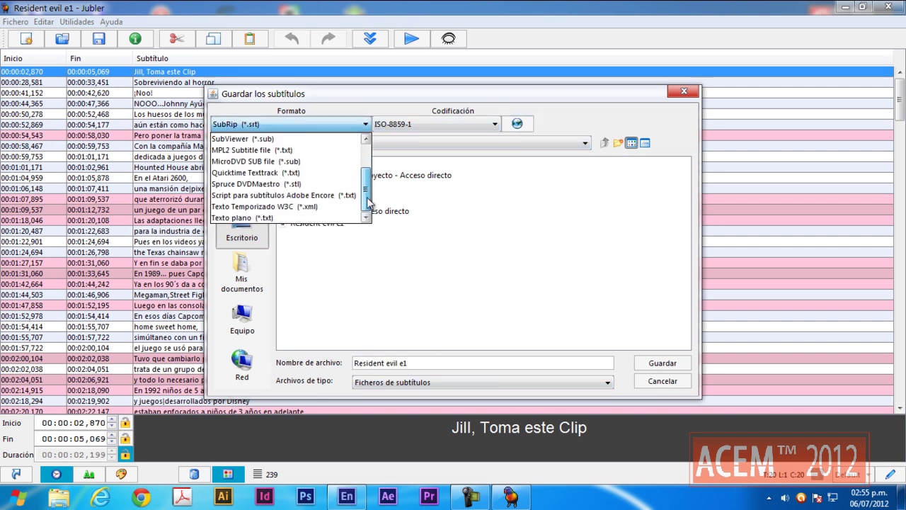
click(244, 197)
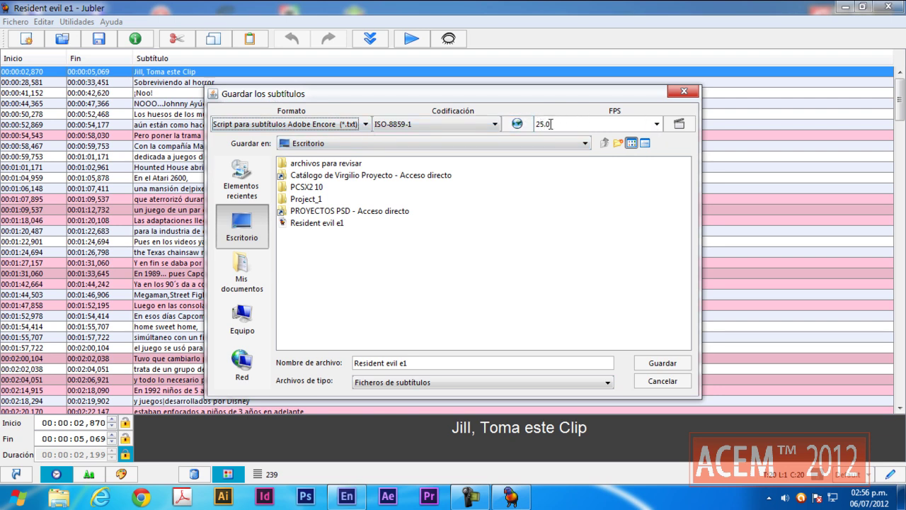
click(657, 124)
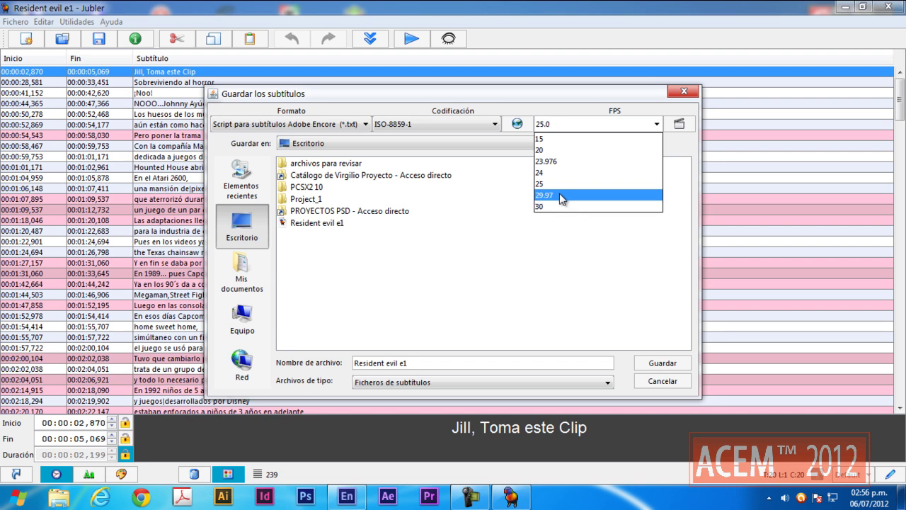
click(504, 198)
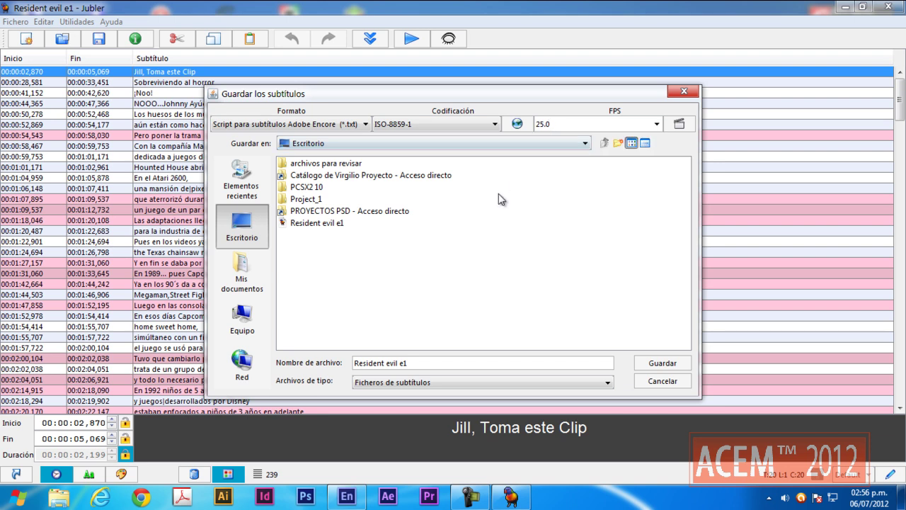
- Set the subtitle file's encoding to UTF-8 and save it to the desktop as Resident evil e1
click(497, 125)
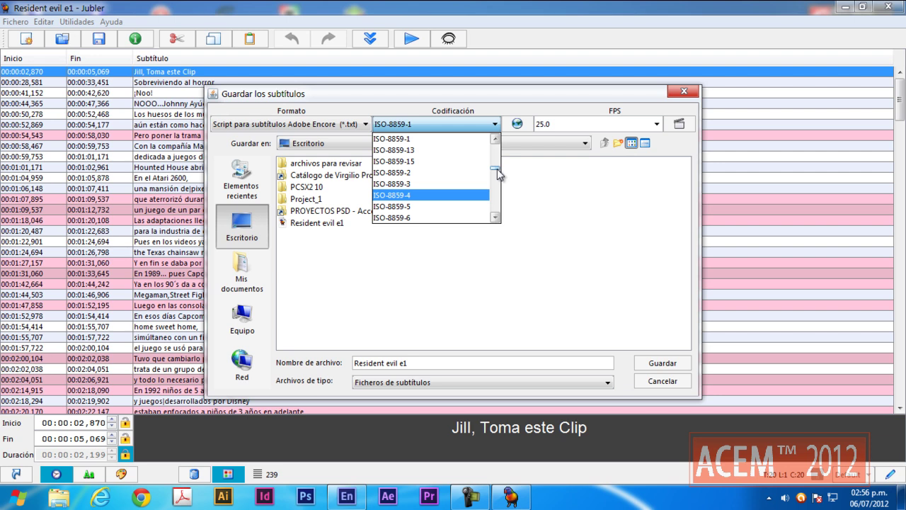
drag(497, 173, 493, 216)
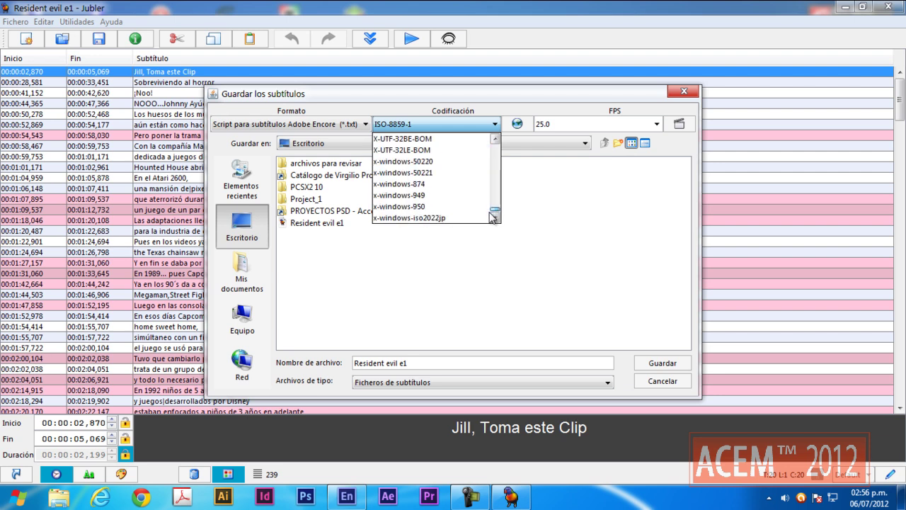
scroll(453, 202, up, 4)
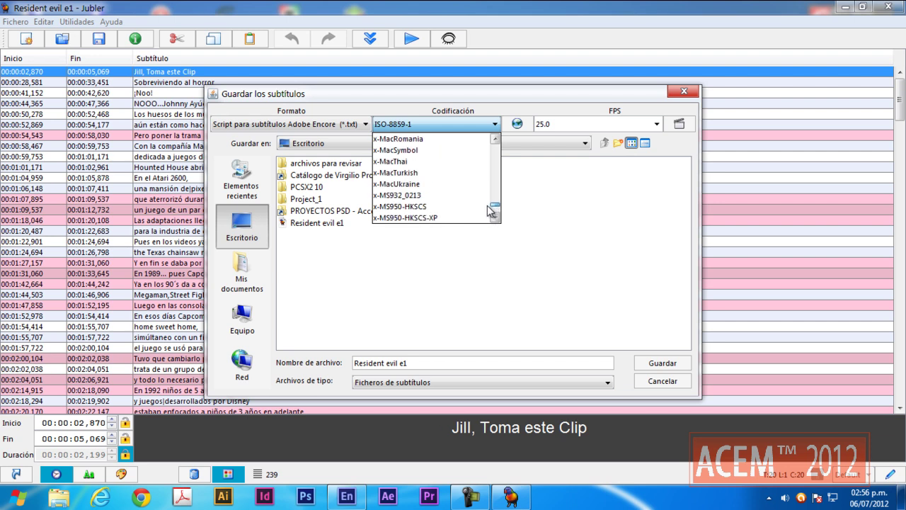
scroll(439, 198, down, 4)
scroll(438, 199, up, 1)
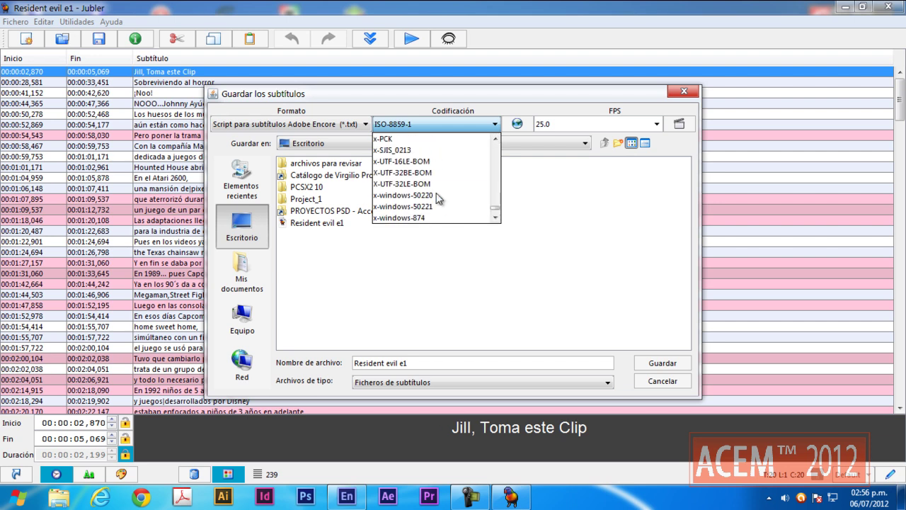
scroll(439, 196, down, 1)
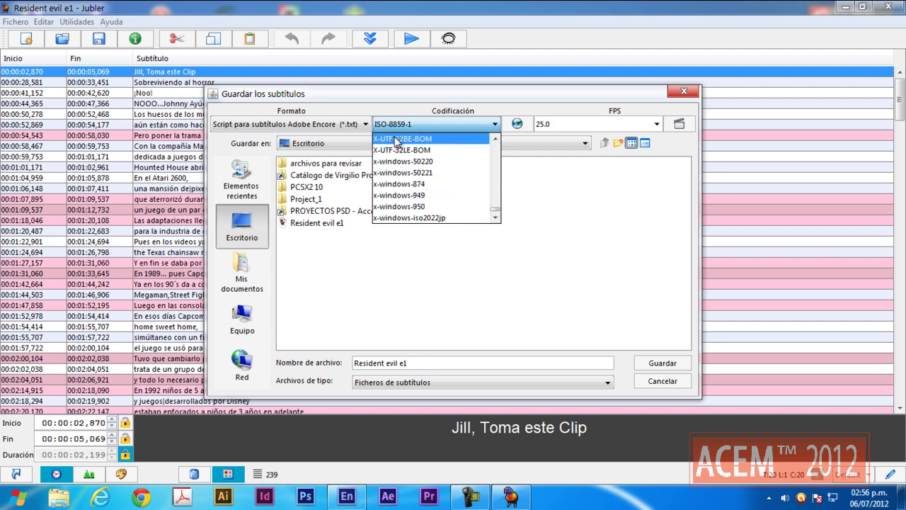
scroll(395, 142, up, 1)
scroll(395, 141, up, 11)
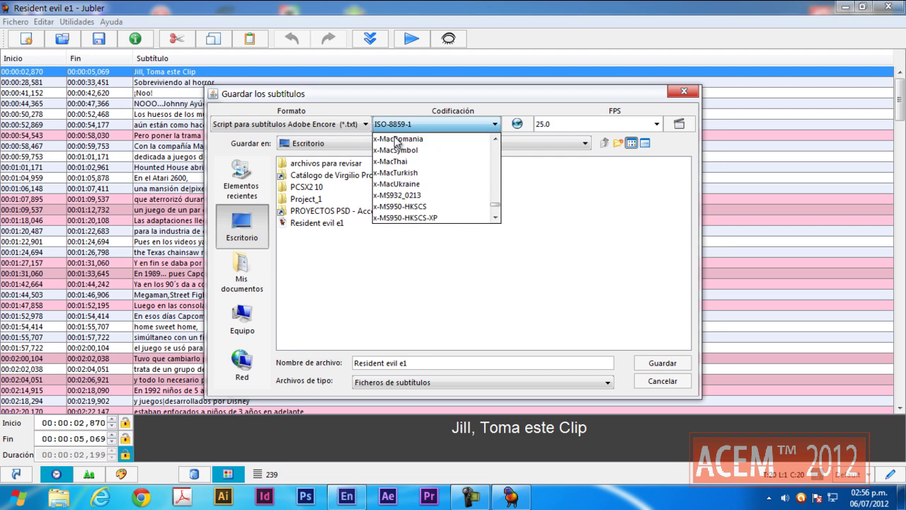
scroll(395, 141, down, 11)
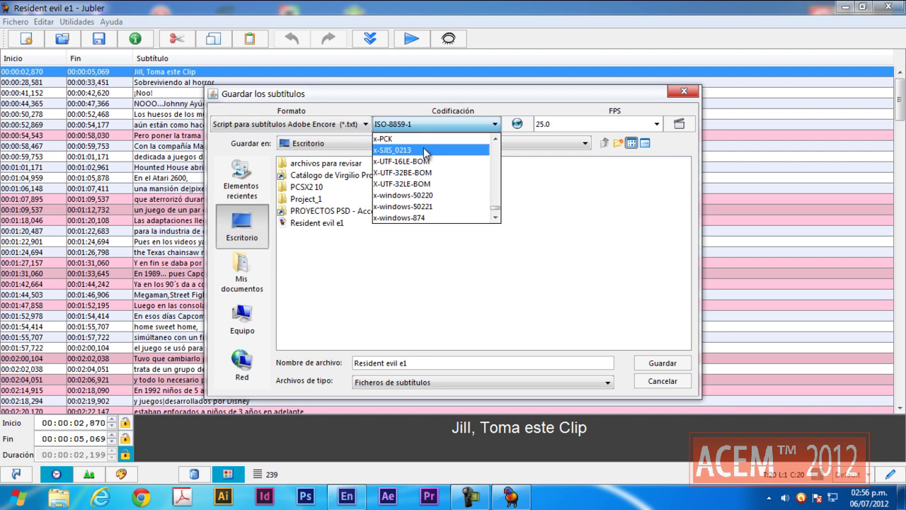
scroll(397, 199, down, 1)
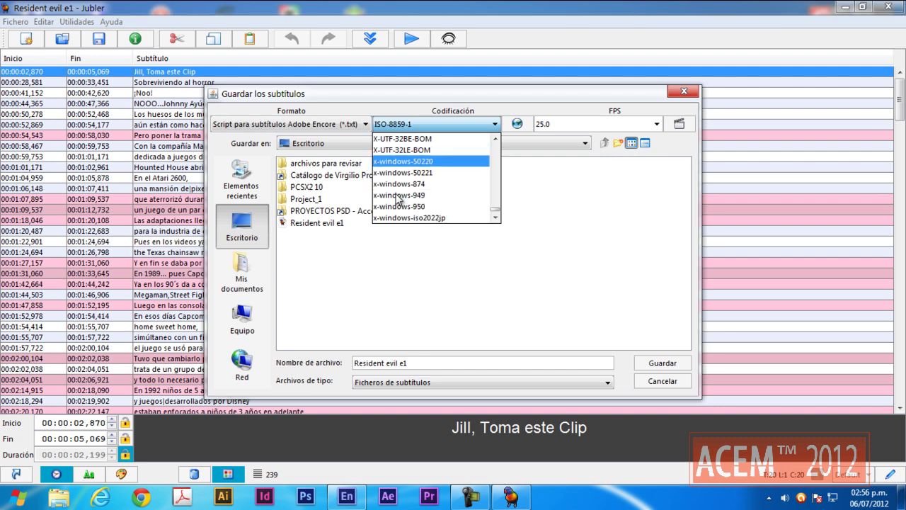
scroll(397, 198, up, 1)
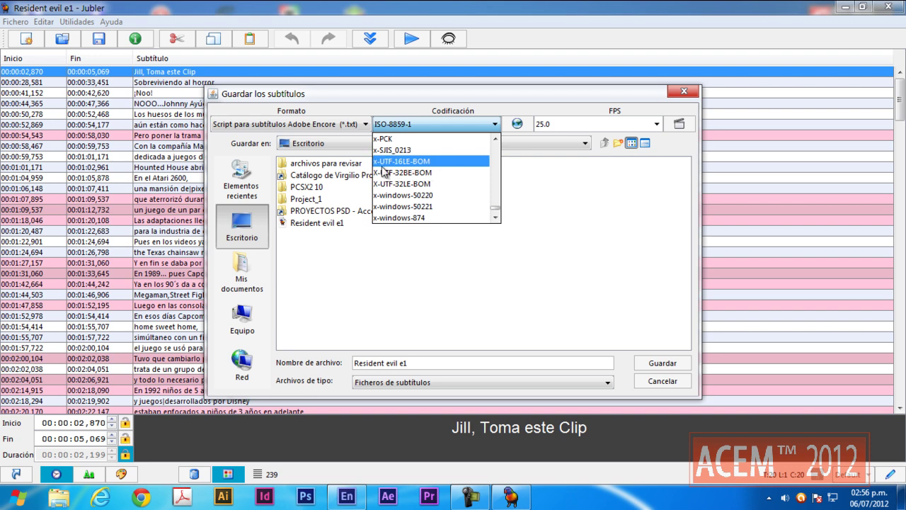
scroll(422, 154, up, 1)
scroll(421, 154, up, 15)
scroll(421, 154, up, 10)
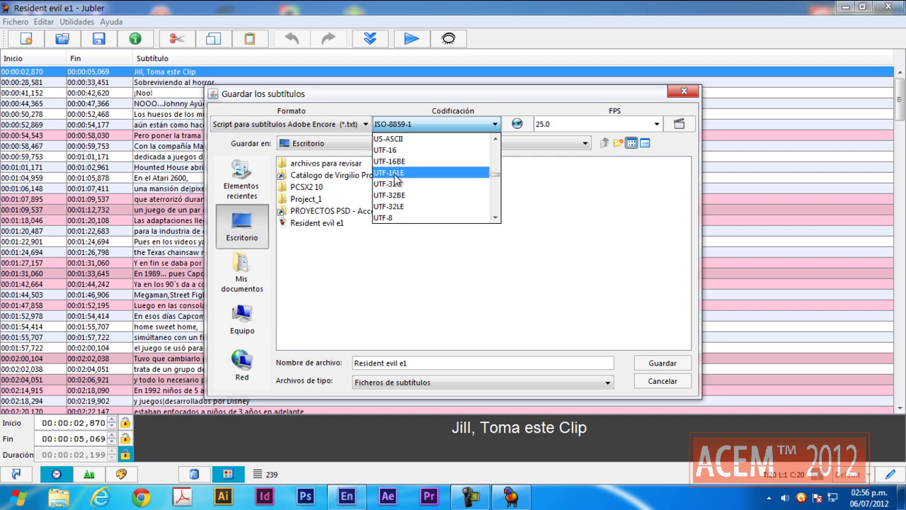
click(400, 218)
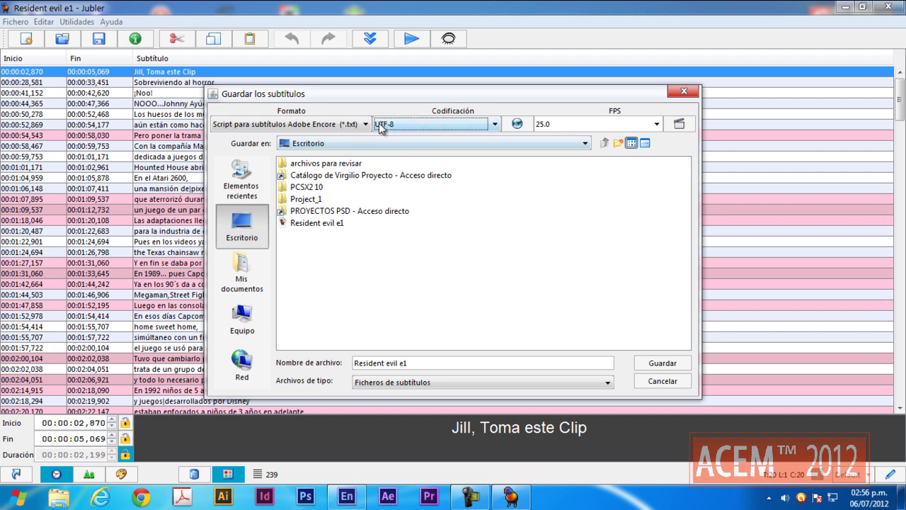
click(662, 364)
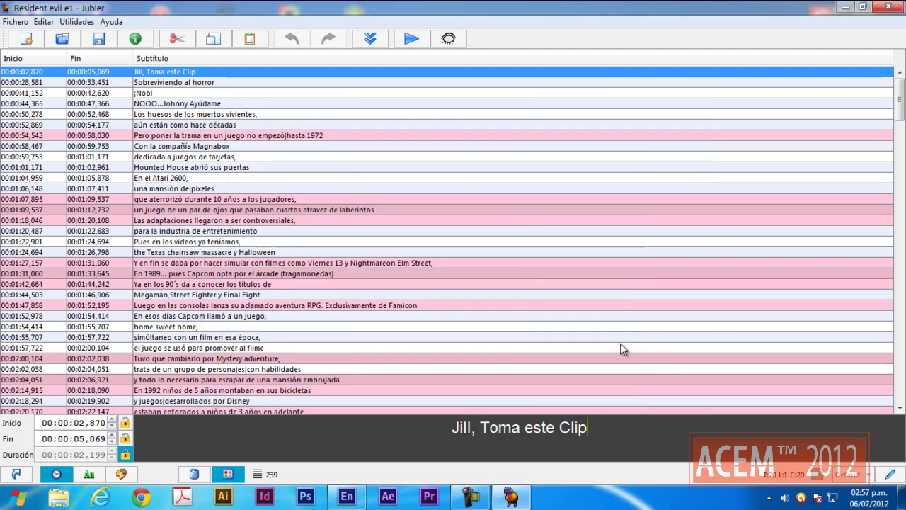
- Minimize Jubler and switch back to the project in Adobe Encore
click(846, 7)
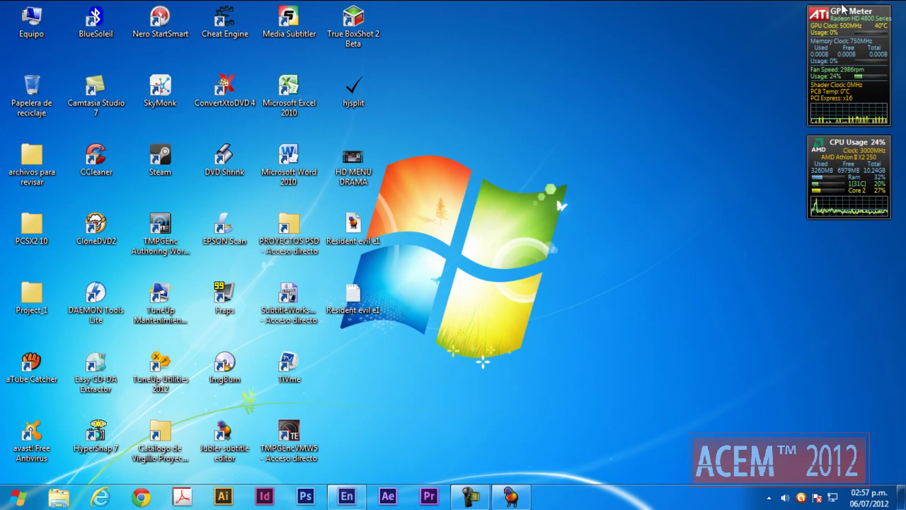
click(347, 497)
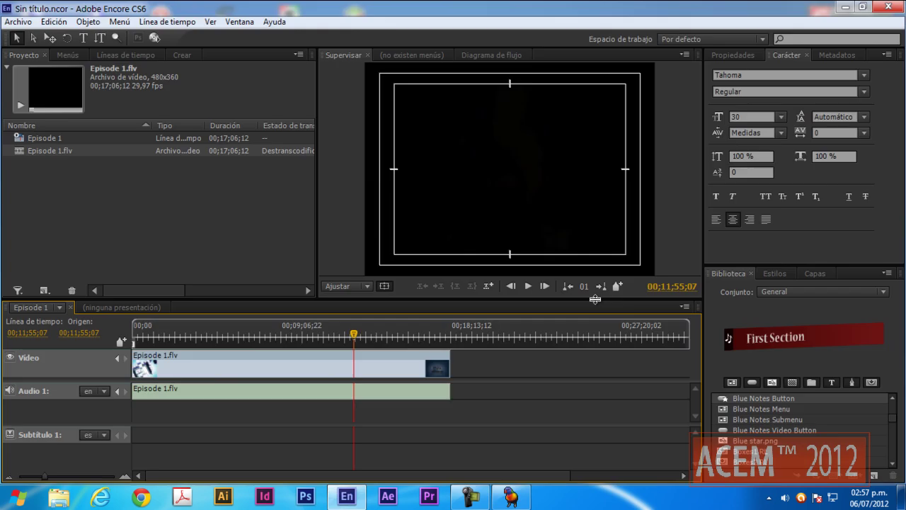
- Start a text script subtitle import on the Subtítulo 1 track, using the Resident evil e1 file from the desktop
right_click(67, 432)
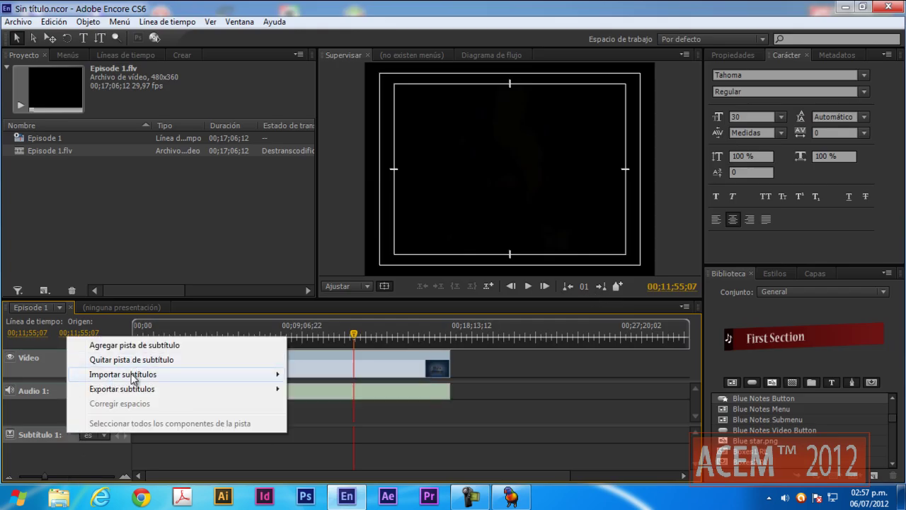
click(346, 375)
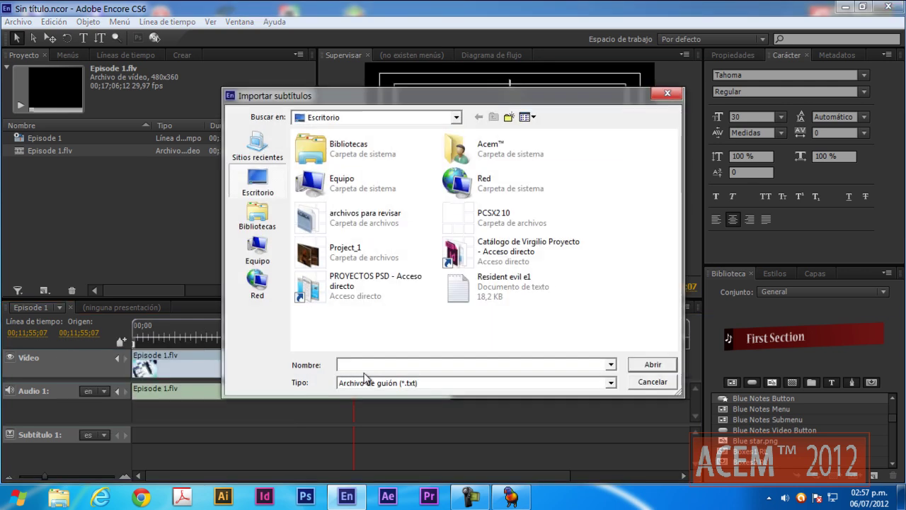
click(492, 298)
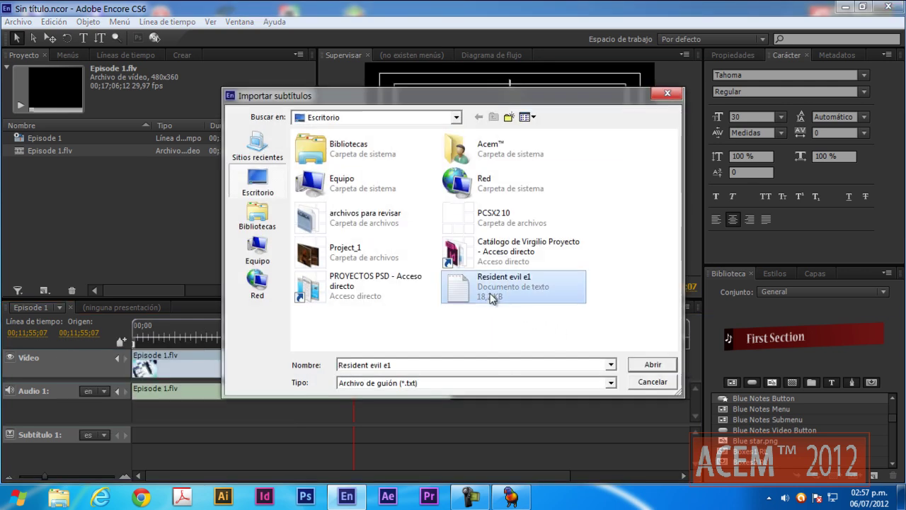
click(633, 363)
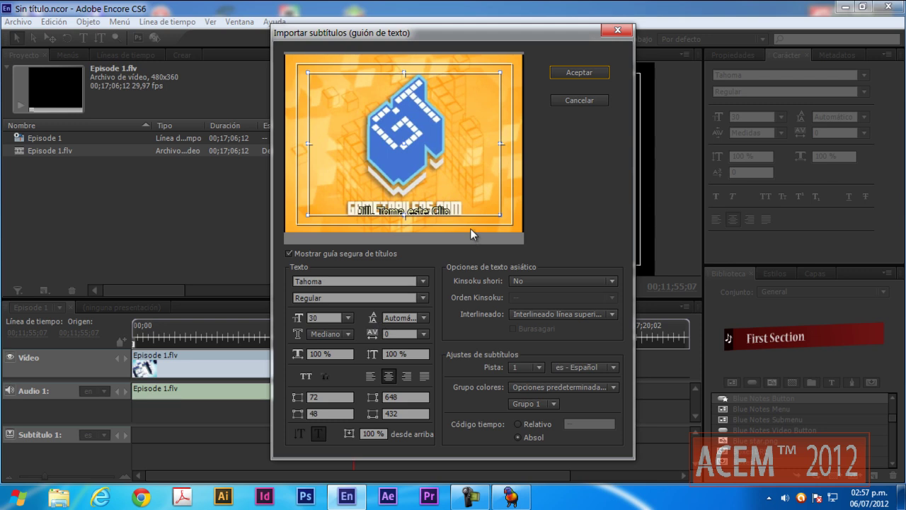
- Try left alignment for the imported subtitle text and restore the centred alignment
click(613, 388)
click(608, 402)
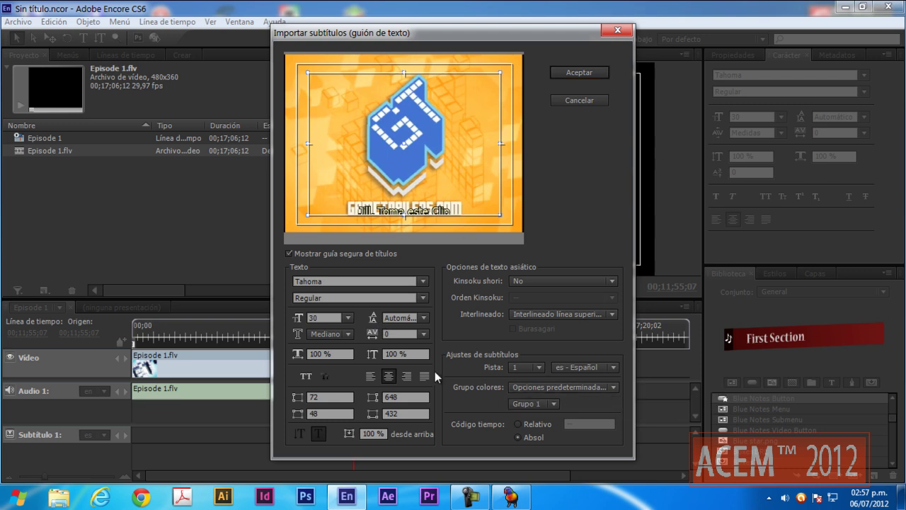
click(371, 376)
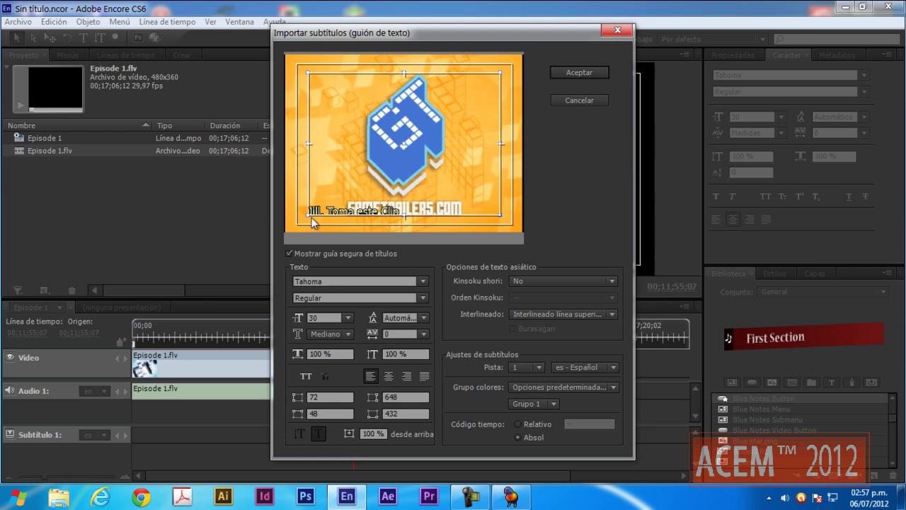
click(390, 376)
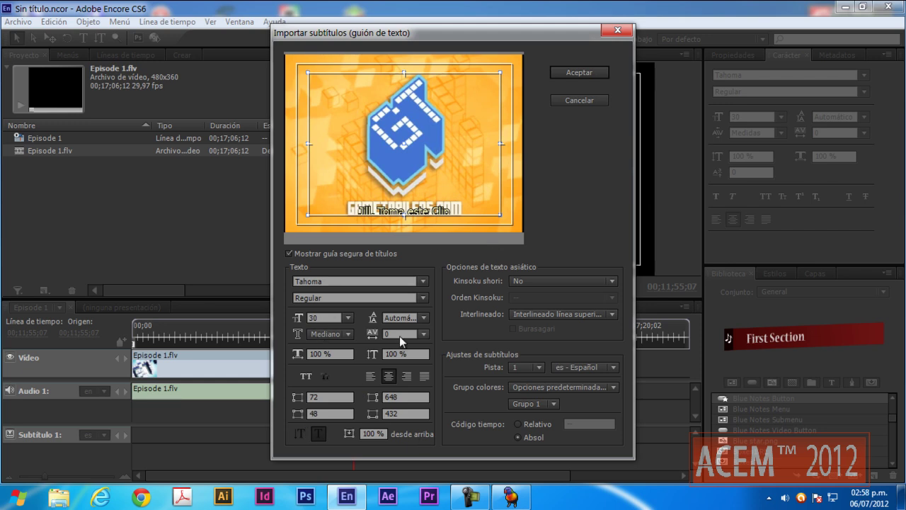
- Assign the subtitles to colour Grupo 1 and import them onto the Episode 1 timeline
click(554, 403)
click(535, 431)
click(554, 403)
click(544, 448)
click(555, 403)
click(544, 419)
click(579, 72)
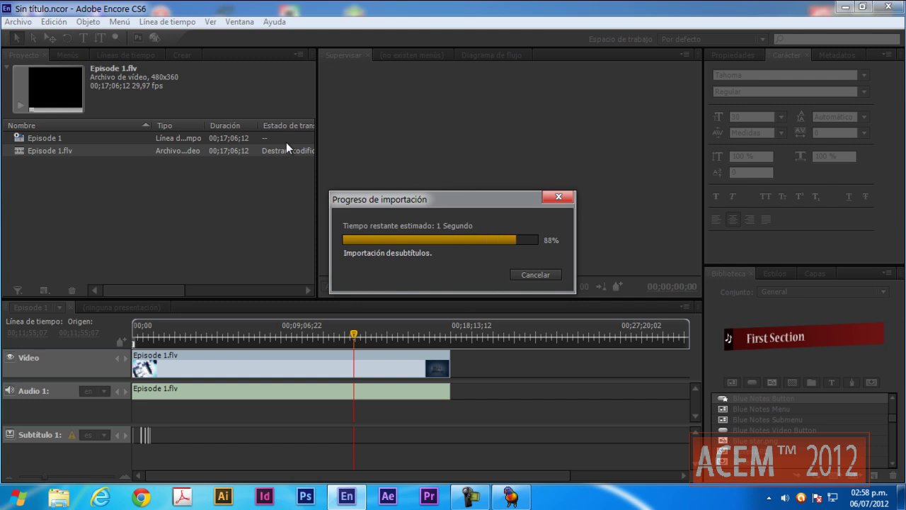
- Preview the imported subtitles by playing the timeline around 00;08;17;15 and again around 00;05;01;00
click(352, 344)
drag(297, 343, 286, 343)
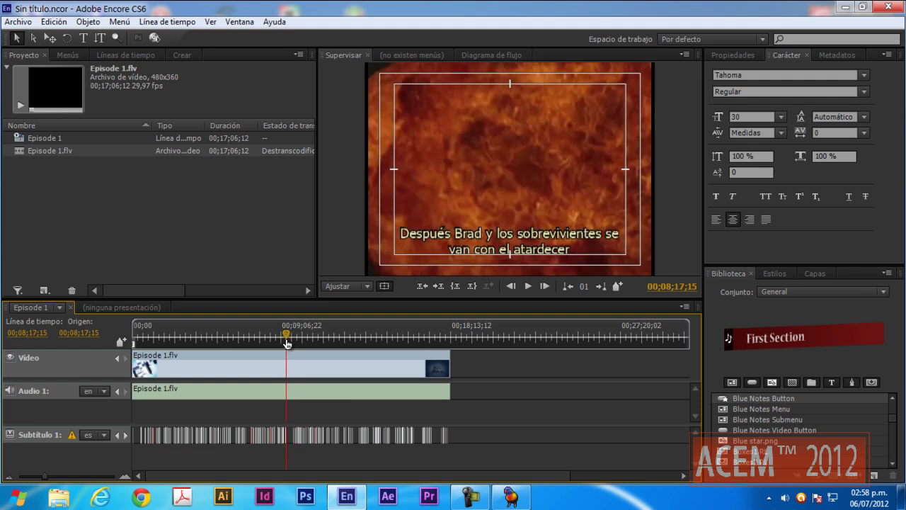
click(530, 286)
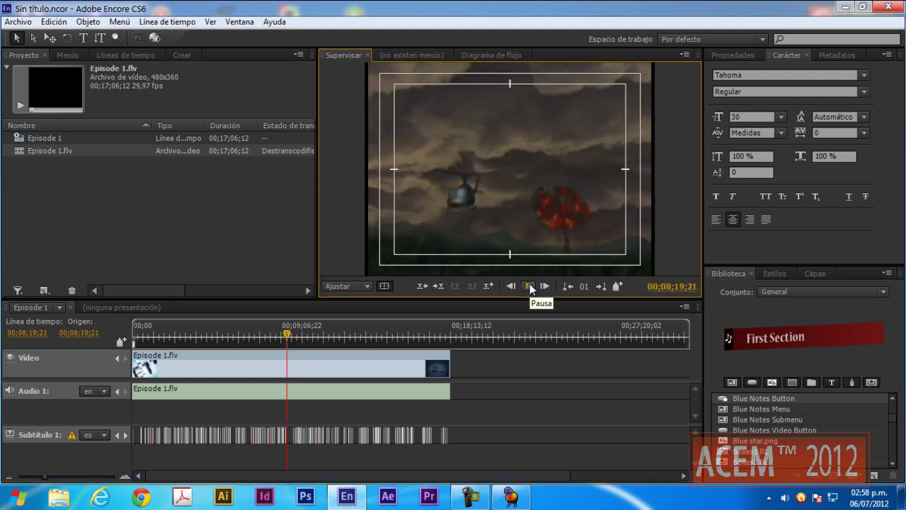
click(527, 287)
drag(286, 334, 221, 350)
click(527, 286)
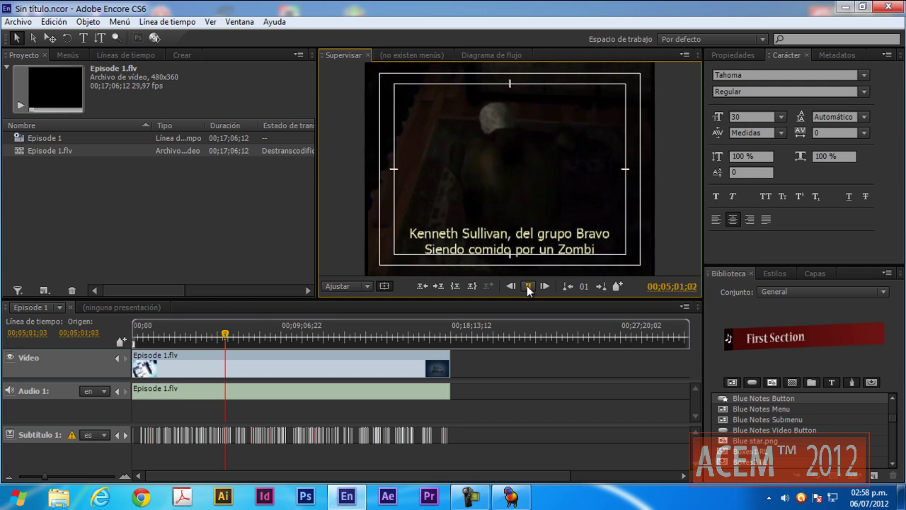
click(528, 287)
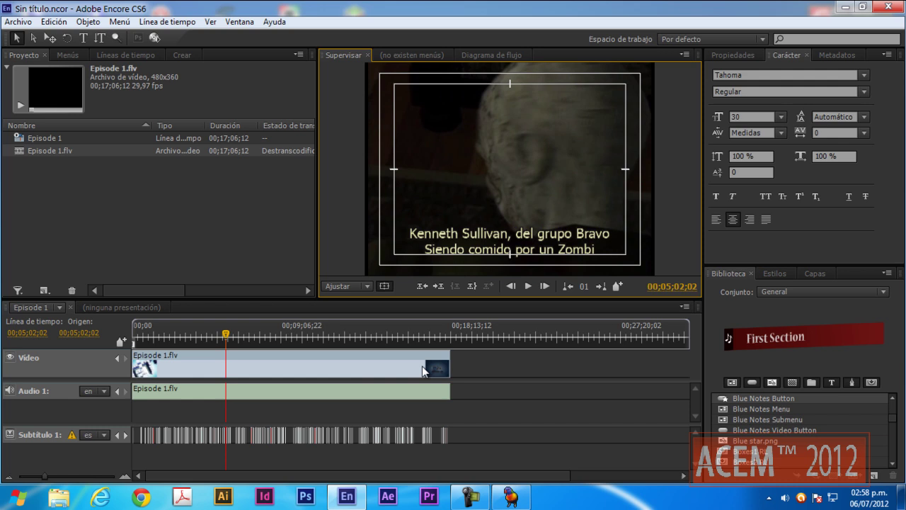
- Play the subtitled video around 00;12;29;18 and return the playhead to the start of the timeline
click(227, 340)
drag(227, 340, 364, 340)
click(528, 286)
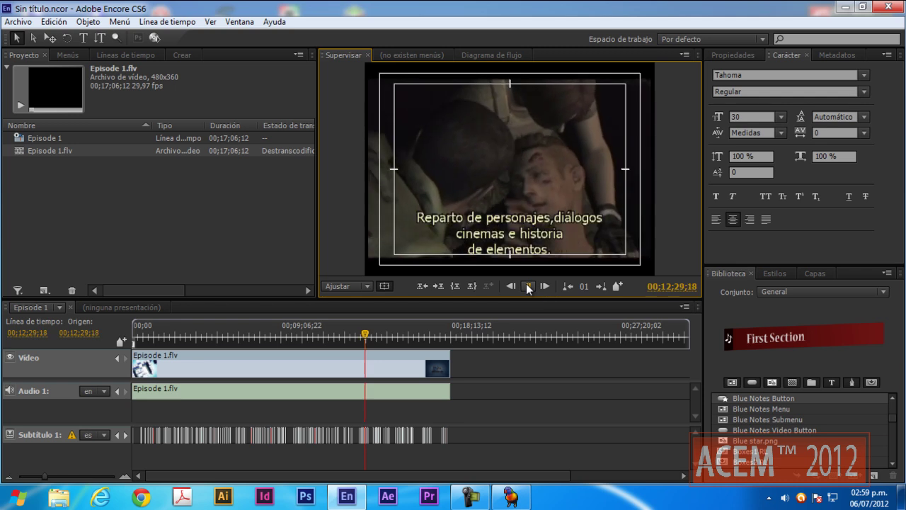
click(527, 287)
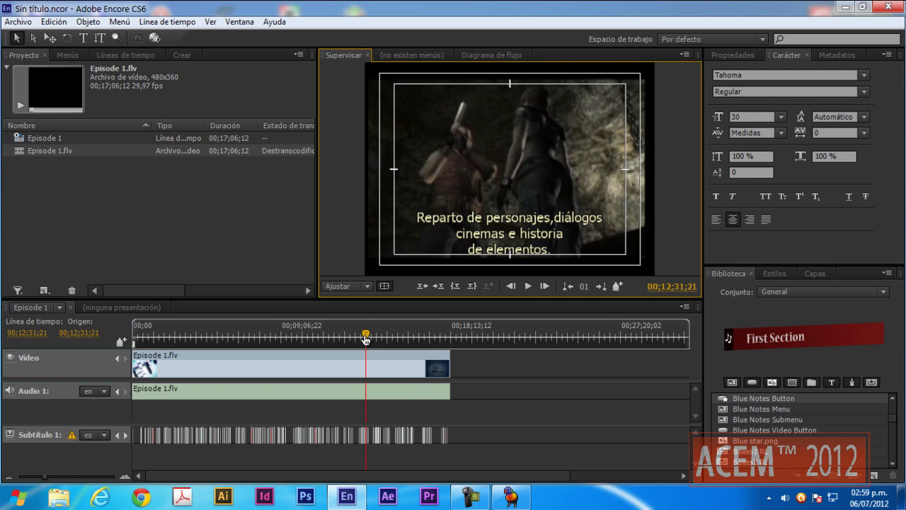
drag(365, 340, 128, 343)
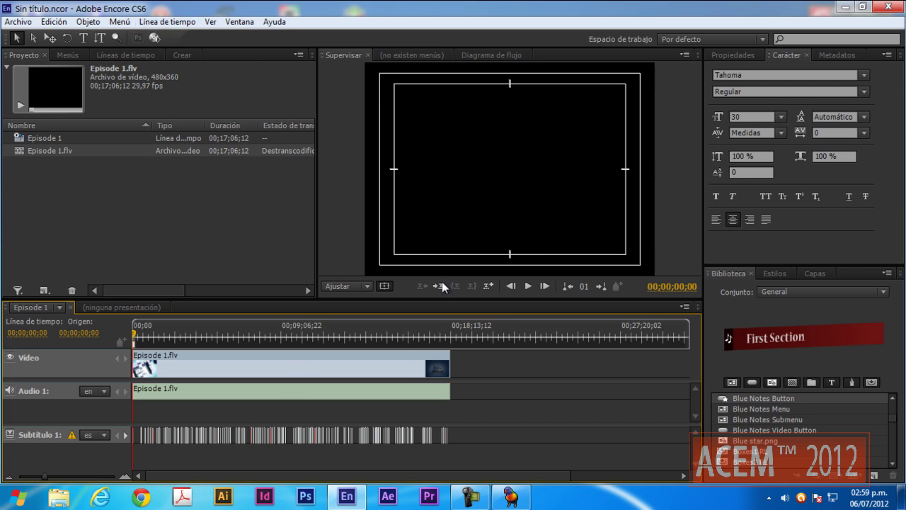
- With the subtitle at 00;04;52;16 in view, edit the timeline colour group and set subtitle group 1's fill to EAF9FF
drag(135, 335, 225, 339)
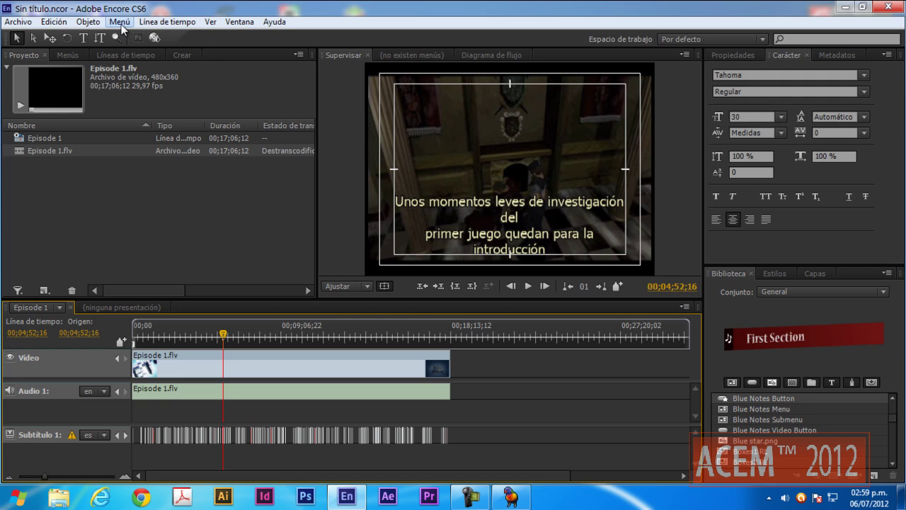
click(157, 23)
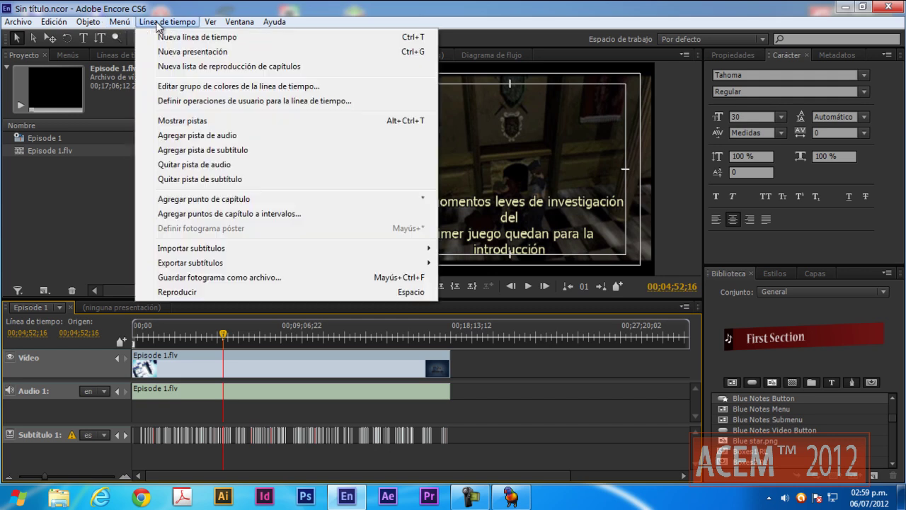
click(189, 86)
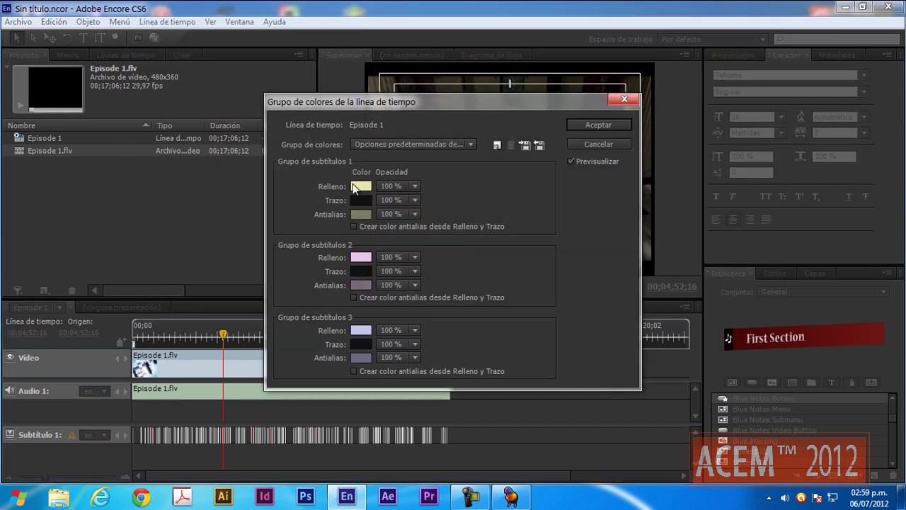
drag(433, 102, 160, 73)
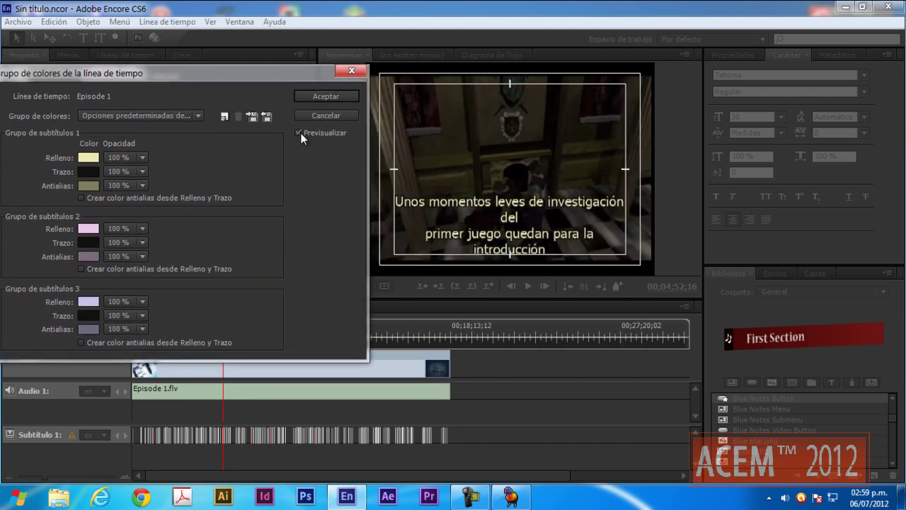
click(89, 157)
drag(170, 132, 196, 129)
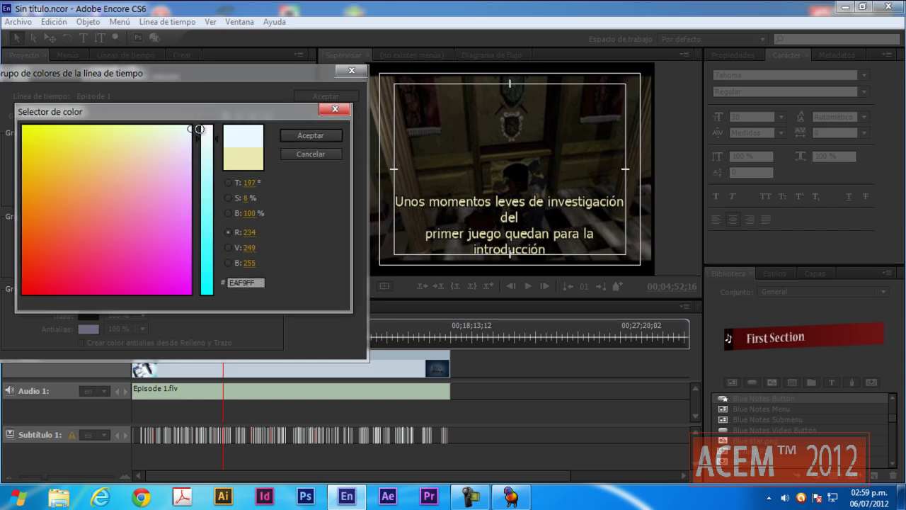
click(301, 134)
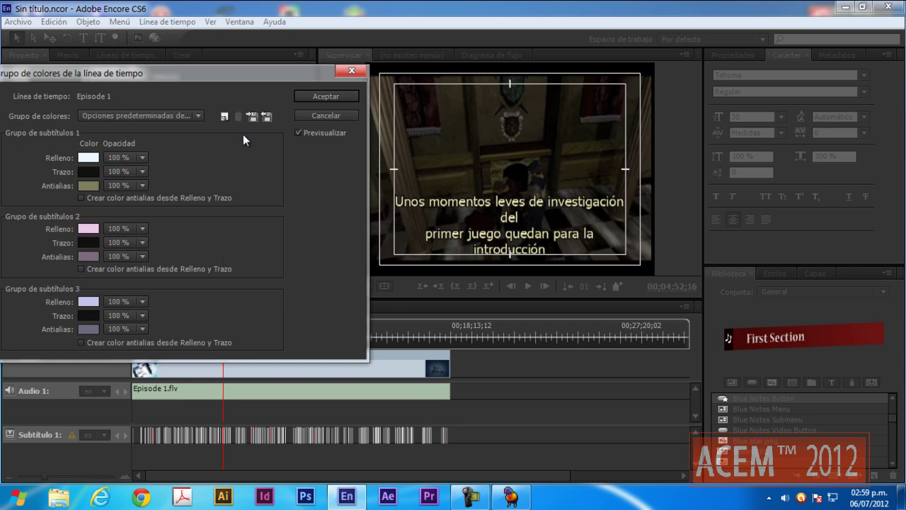
- Set the fill colour of subtitle group 2 to yellow EAEA00
click(89, 230)
mouse_move(180, 162)
mouse_down()
mouse_move(86, 148)
mouse_move(34, 128)
mouse_move(22, 139)
mouse_up()
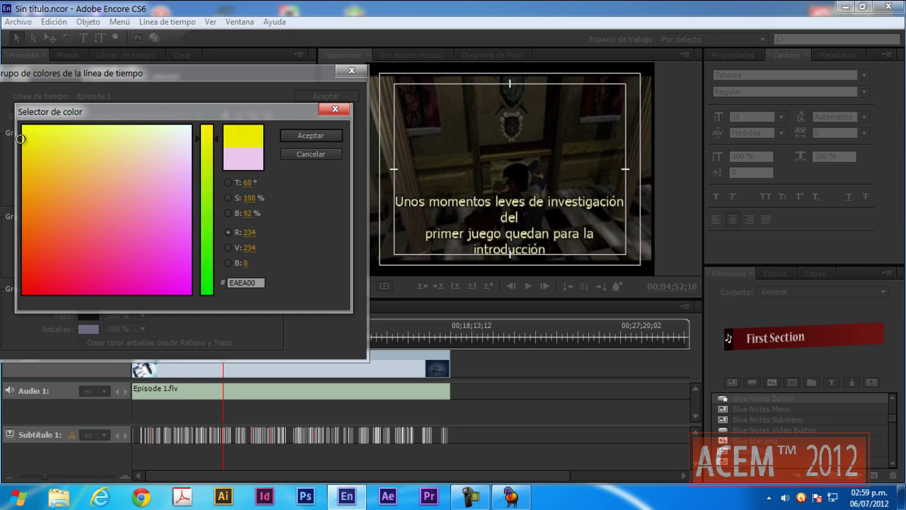
click(303, 137)
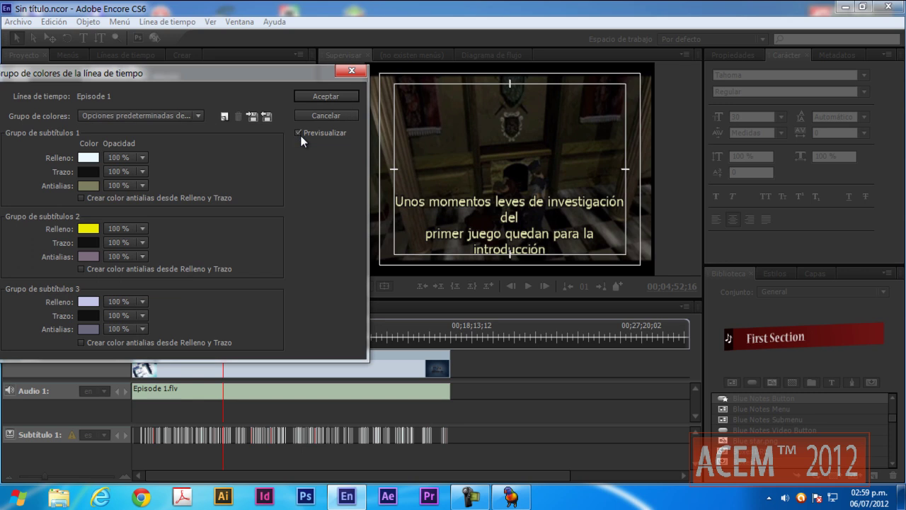
- Set the fill colour of subtitle group 3 to a pale yellow-green
click(89, 306)
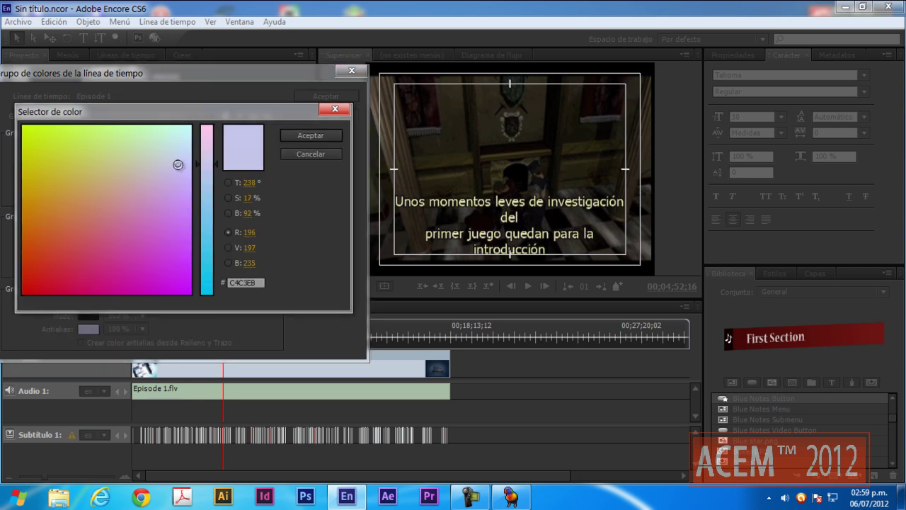
click(175, 135)
mouse_move(174, 135)
mouse_down()
mouse_move(185, 130)
mouse_move(130, 128)
mouse_up()
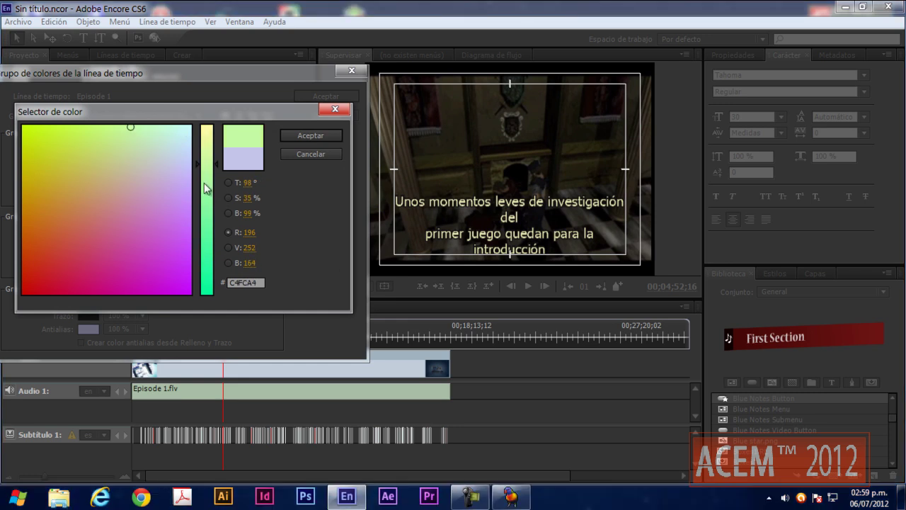
drag(219, 163, 216, 140)
drag(132, 127, 148, 129)
click(312, 134)
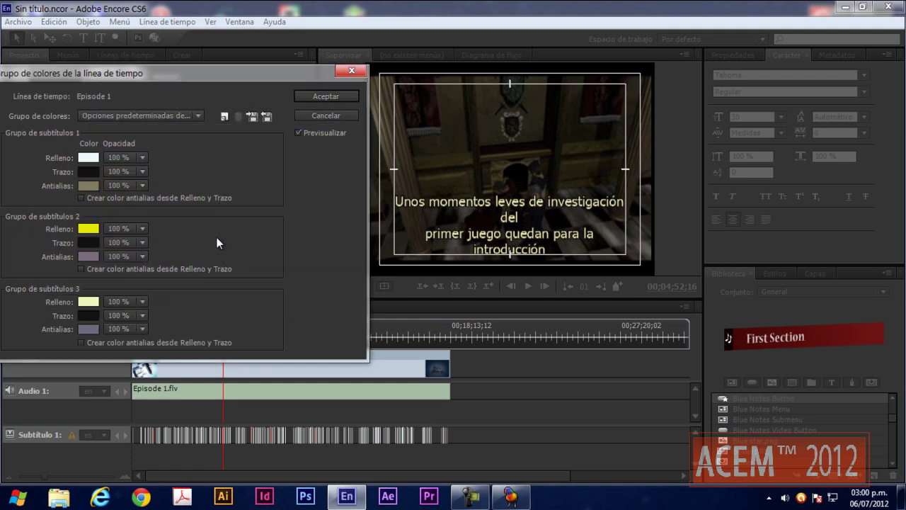
- Save the colours as a new colour group named acem 2012, apply it, and check the subtitle at 00;03;37;24
click(221, 115)
click(502, 264)
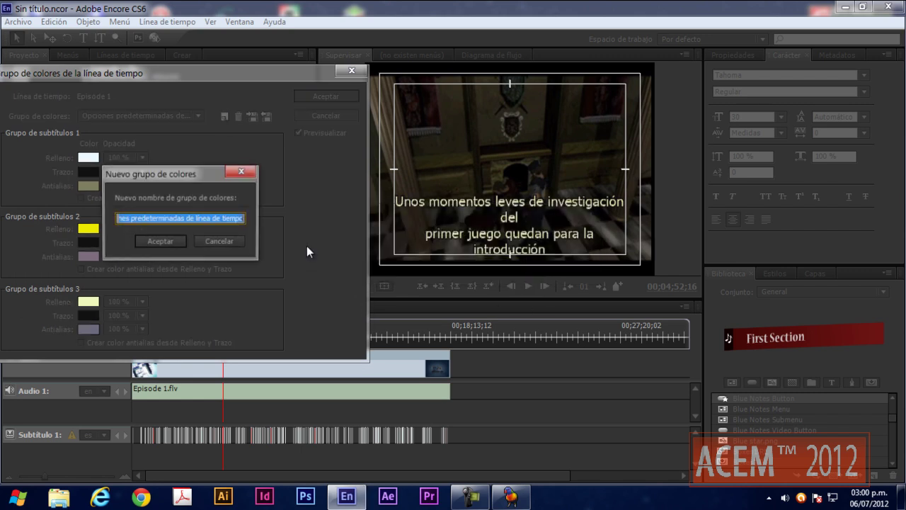
text(acem 2012)
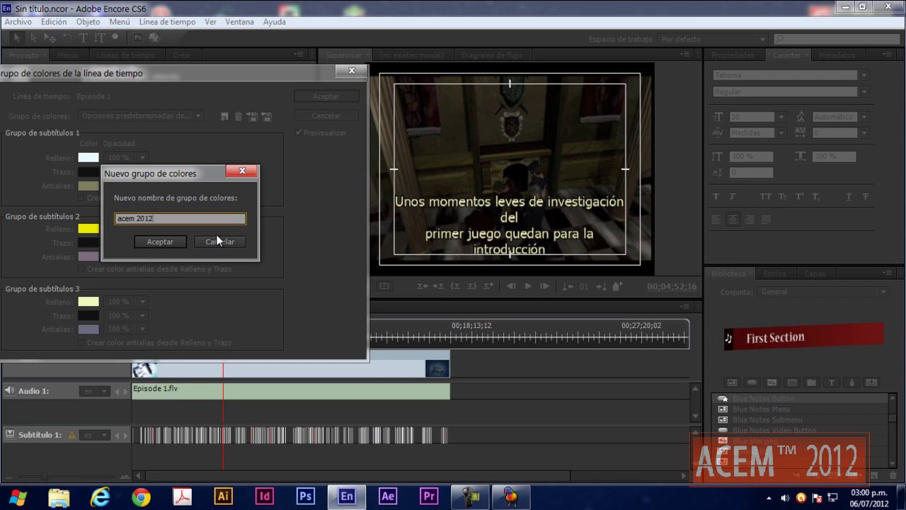
click(160, 241)
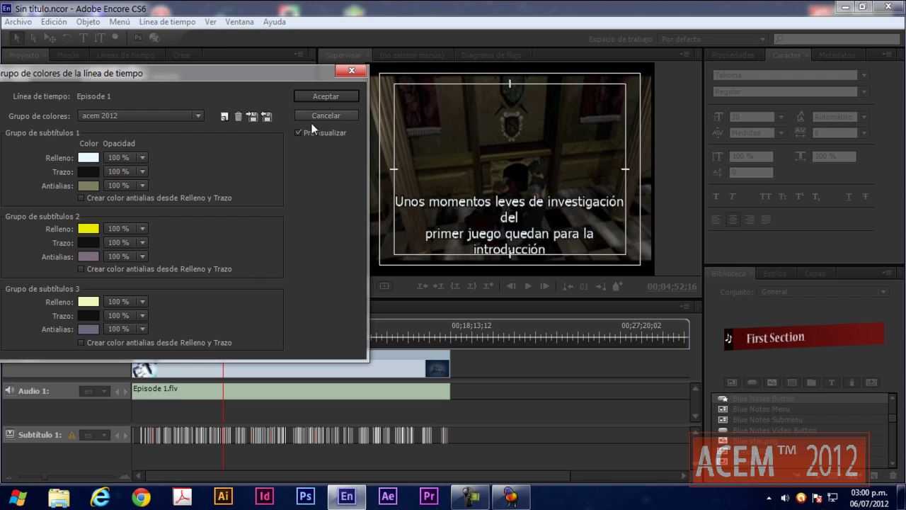
click(322, 95)
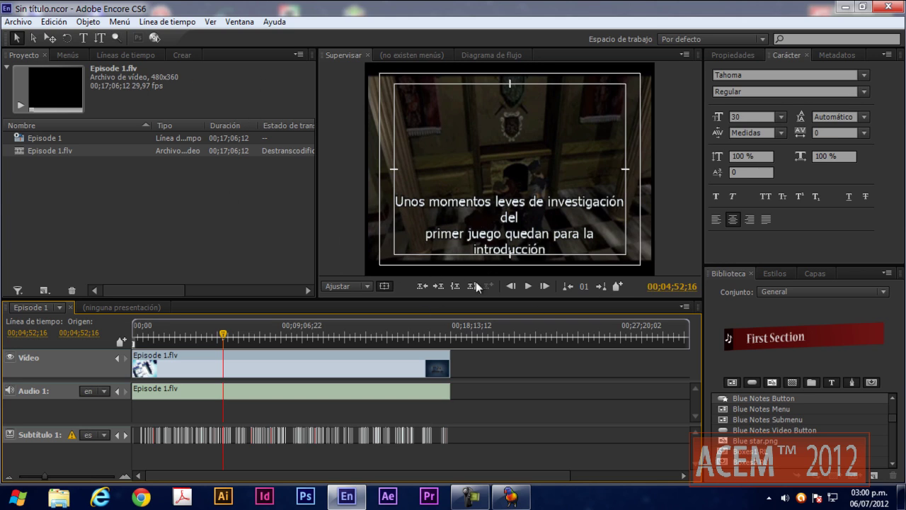
drag(223, 338, 201, 338)
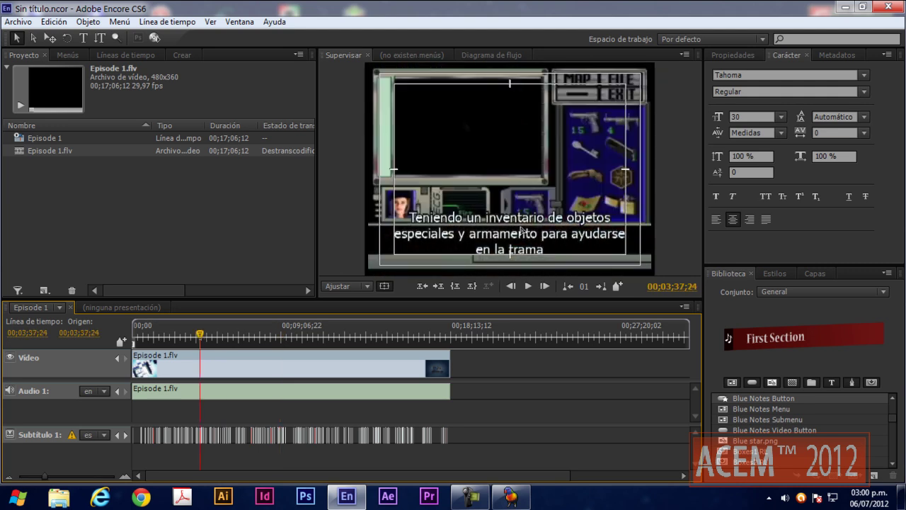
- Minimize Encore, close Jubler, and launch Subtitle Workshop from the desktop
click(843, 7)
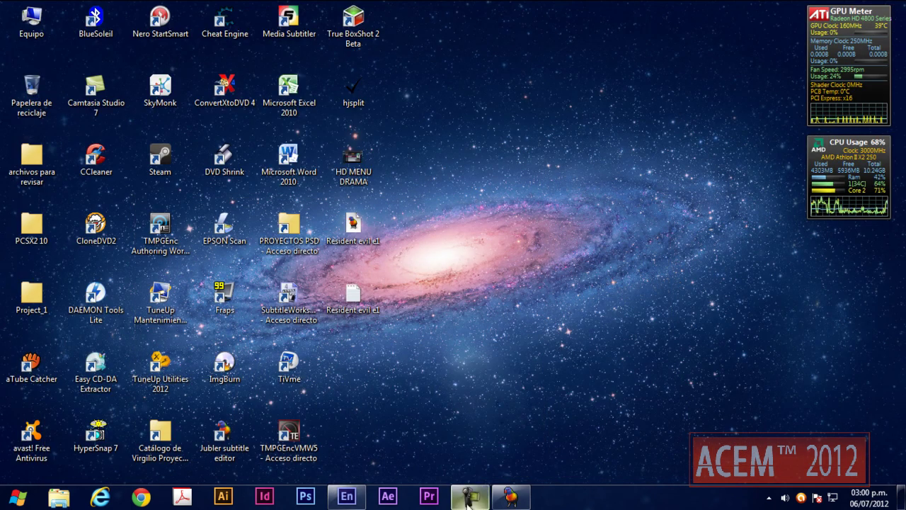
click(511, 497)
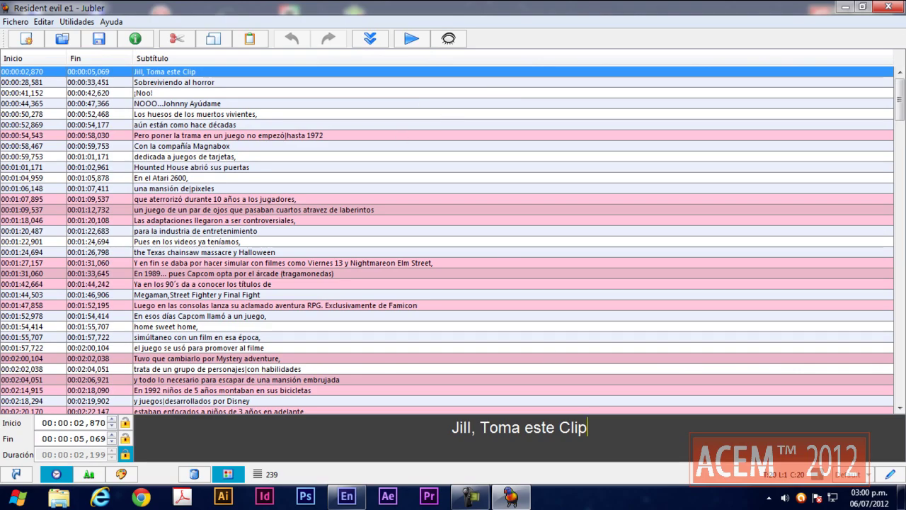
click(887, 7)
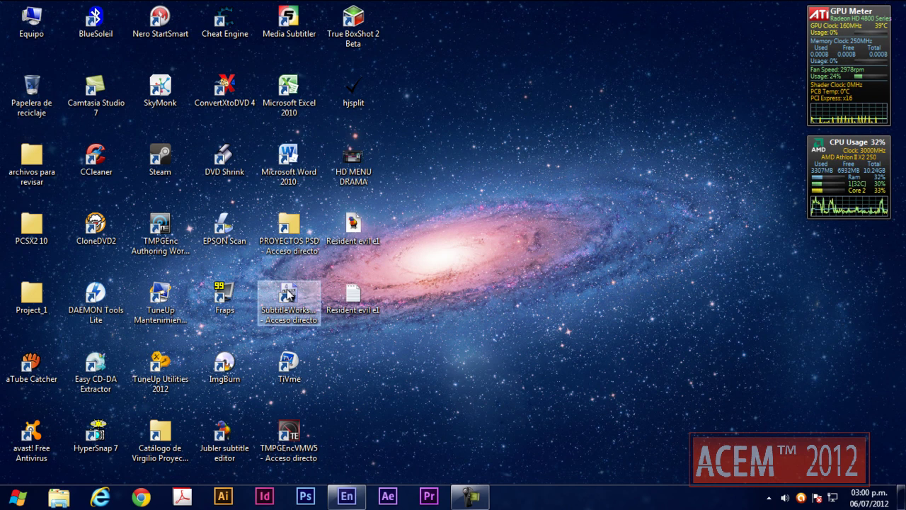
double_click(288, 294)
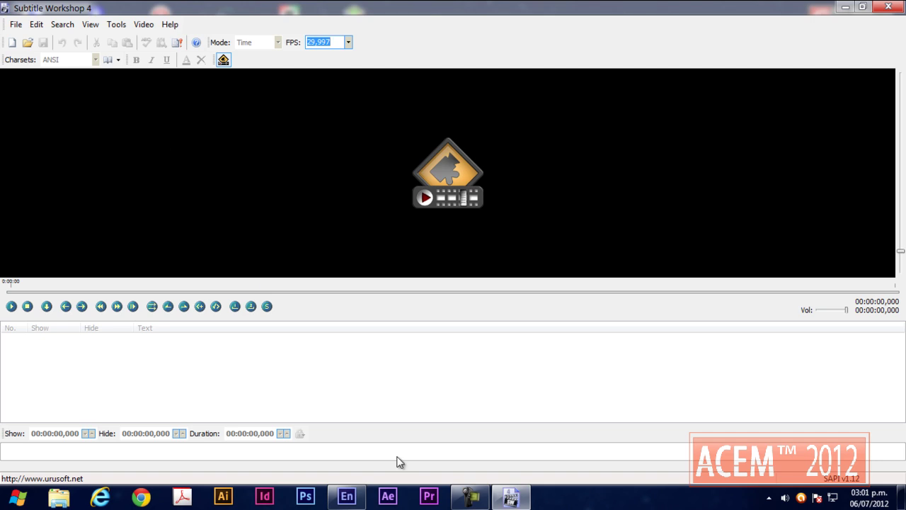
- Load the Resident evil e1 subtitle file from the desktop, look through its lines, and select the third subtitle
click(17, 24)
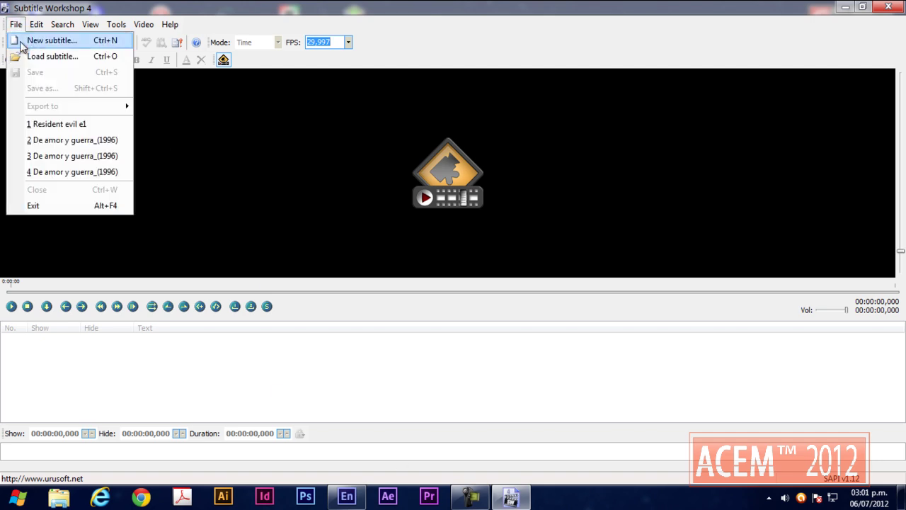
click(48, 58)
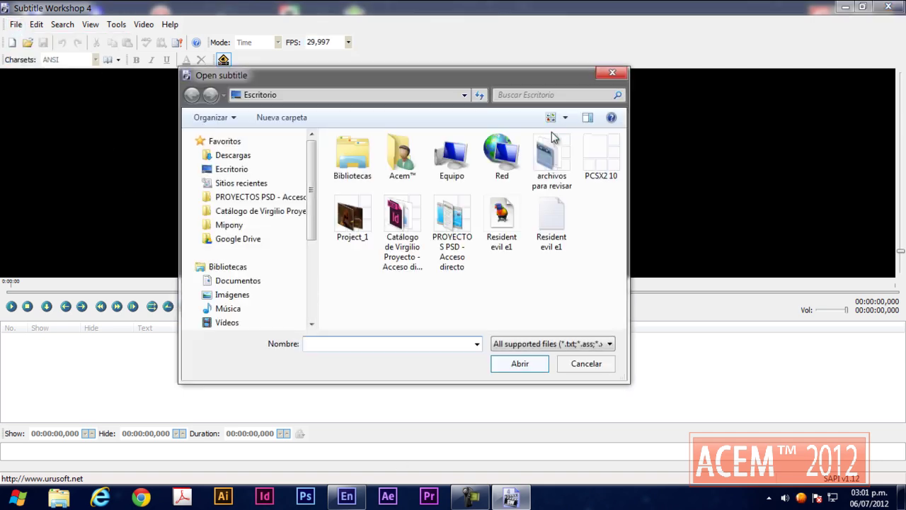
click(502, 223)
click(518, 363)
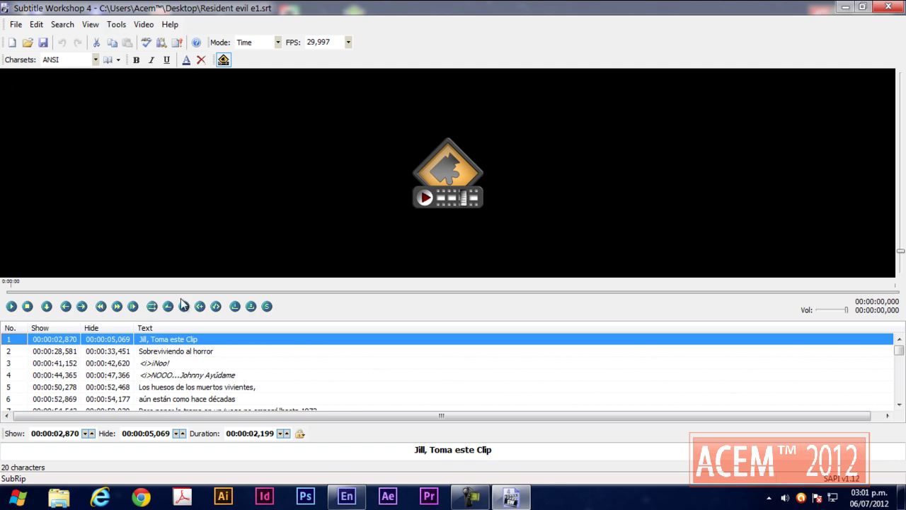
scroll(194, 382, down, 16)
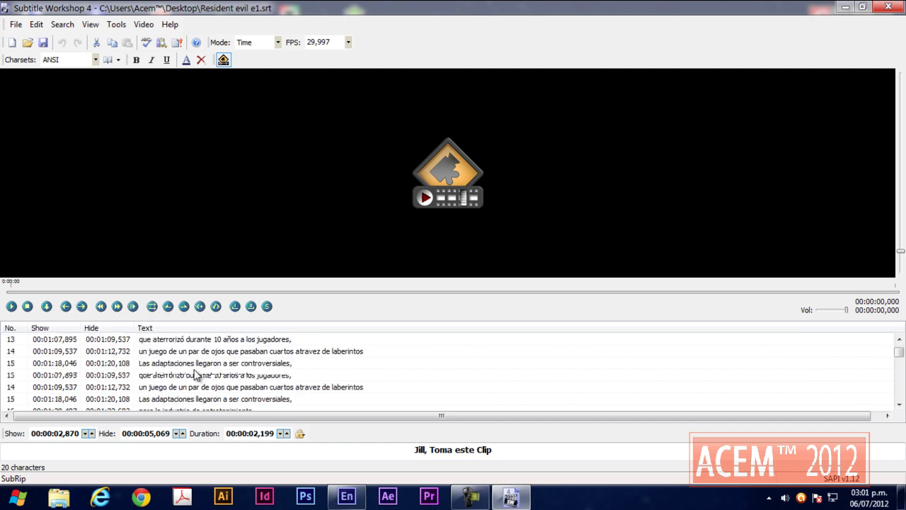
scroll(196, 375, down, 5)
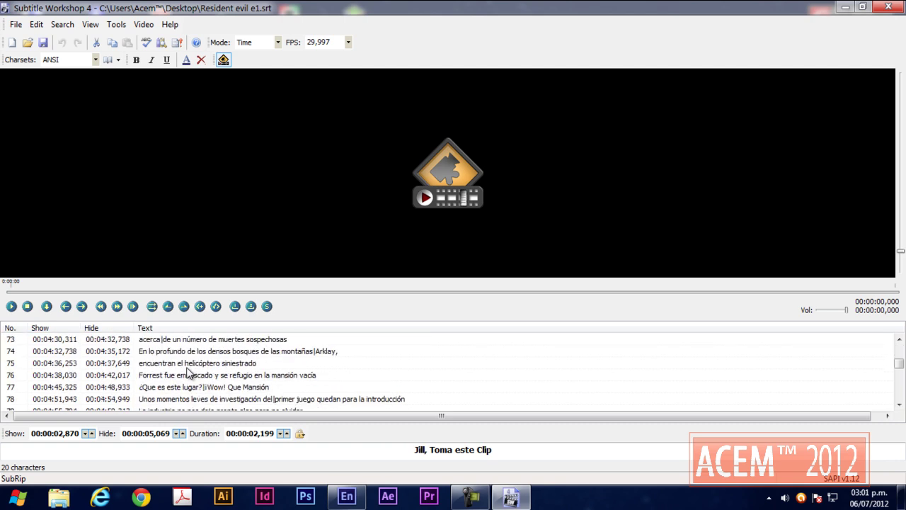
scroll(188, 373, up, 9)
scroll(188, 373, up, 15)
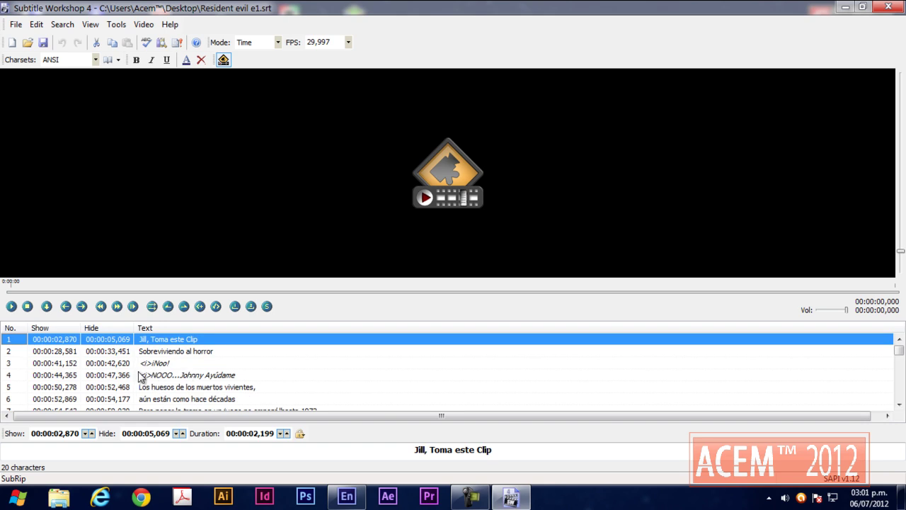
click(150, 365)
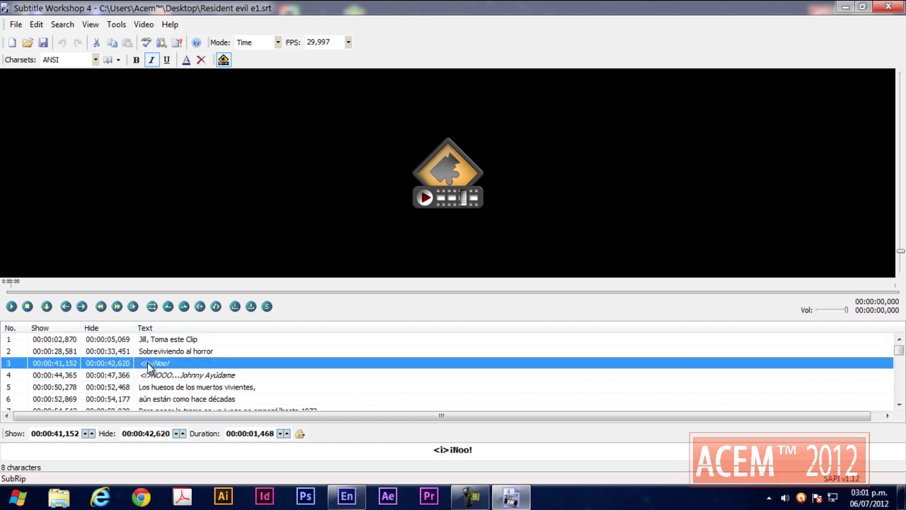
- Save the subtitles to the desktop as Resident evil e17 in Adobe Encore DVD (*.txt) format and close Subtitle Workshop
click(17, 25)
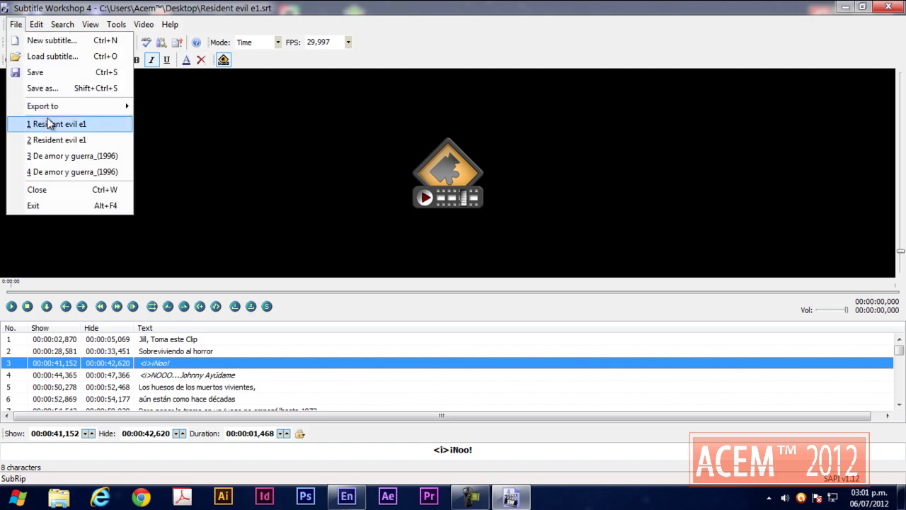
click(60, 92)
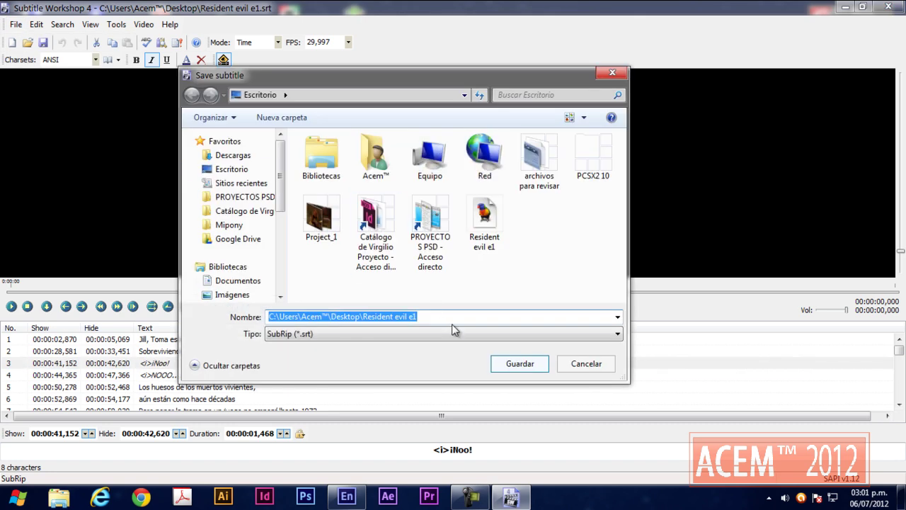
click(618, 338)
drag(617, 247, 617, 54)
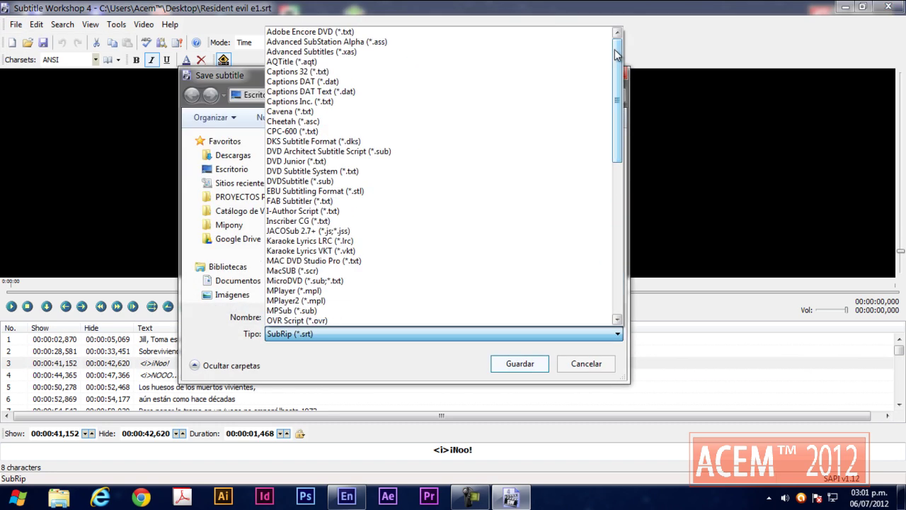
click(338, 32)
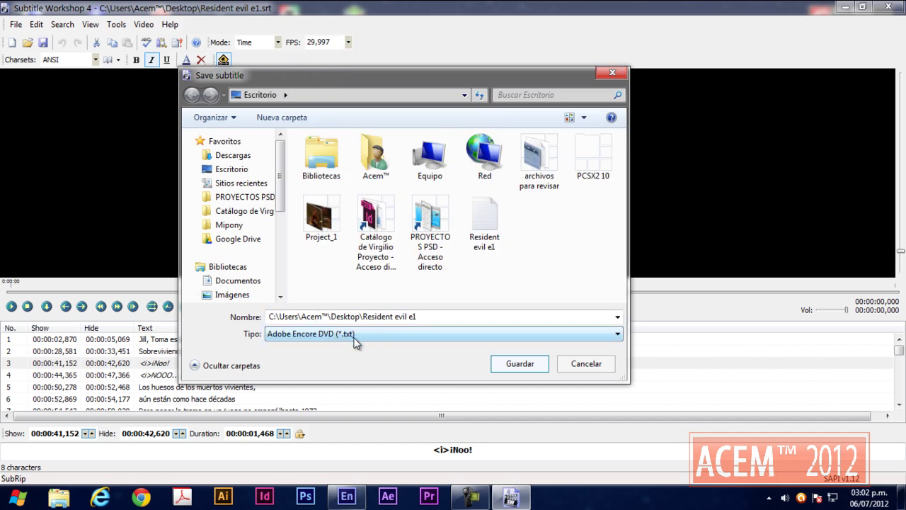
click(329, 317)
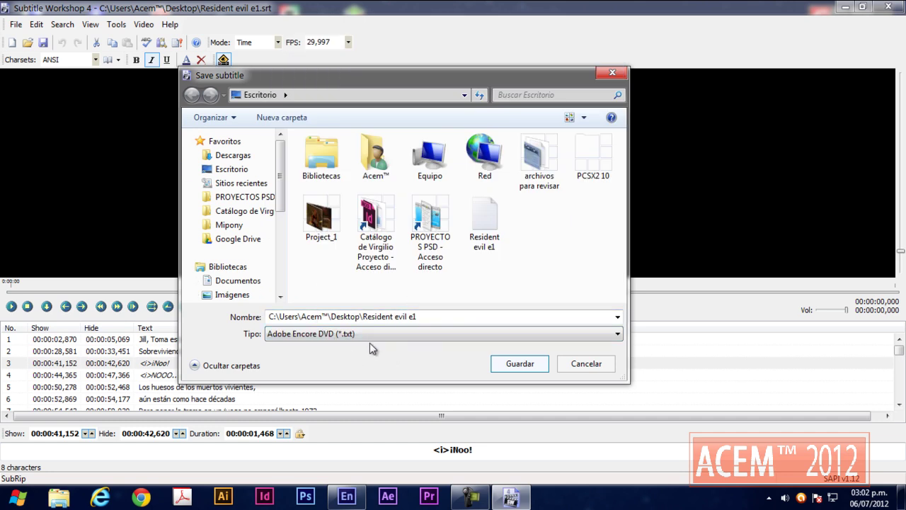
click(427, 316)
click(422, 317)
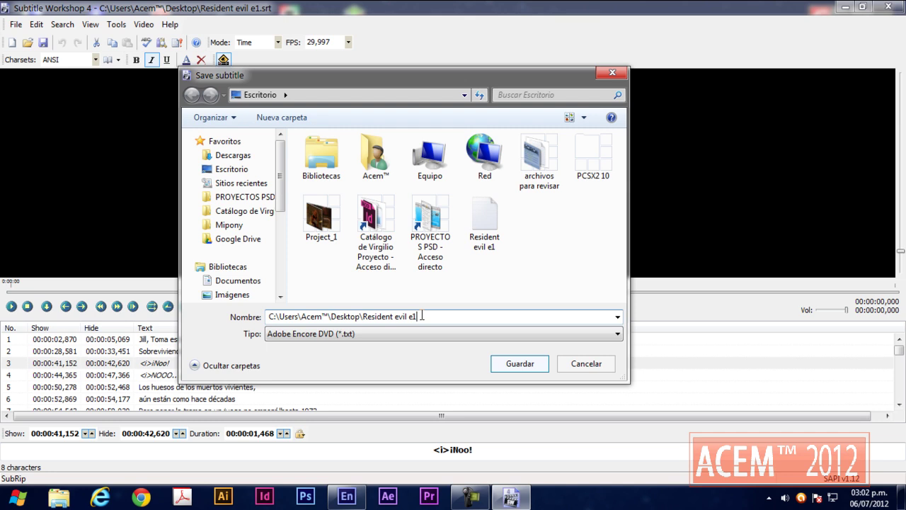
click(507, 364)
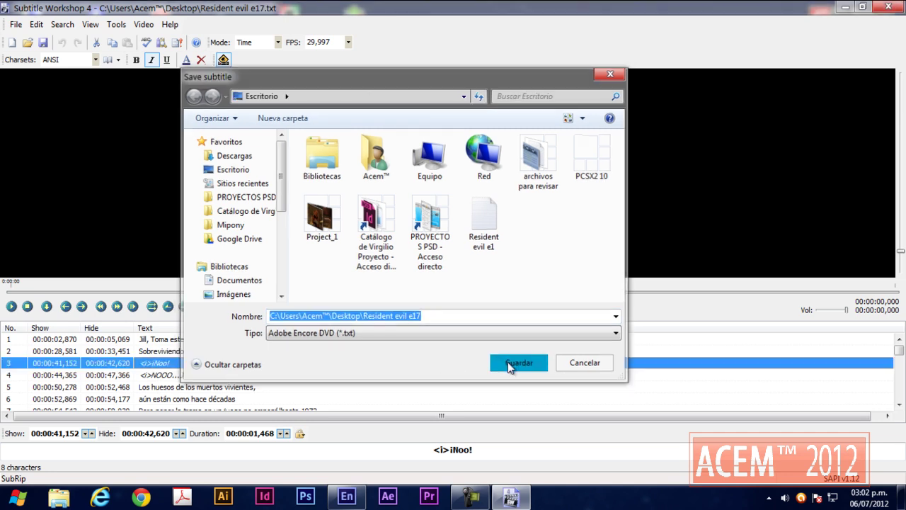
click(888, 7)
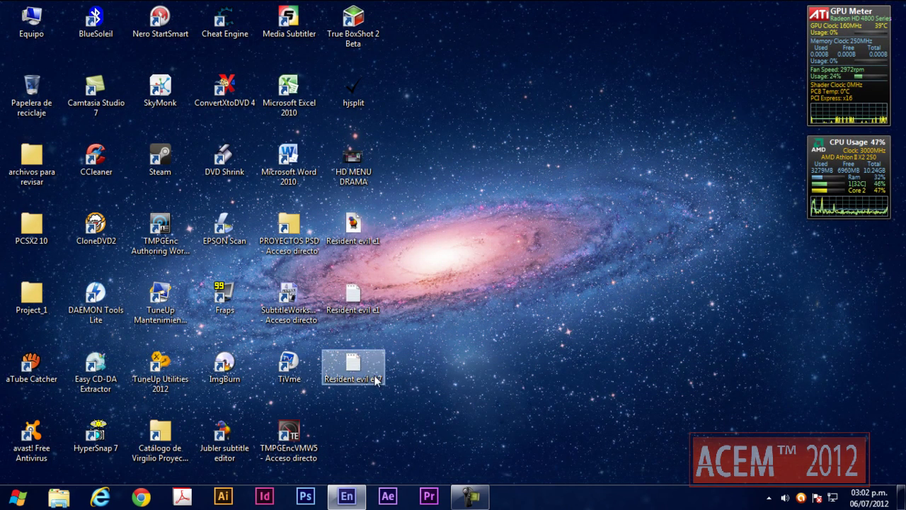
- Open Resident evil e17 from the desktop, save it over itself with UTF-8 encoding, and close Notepad
double_click(353, 364)
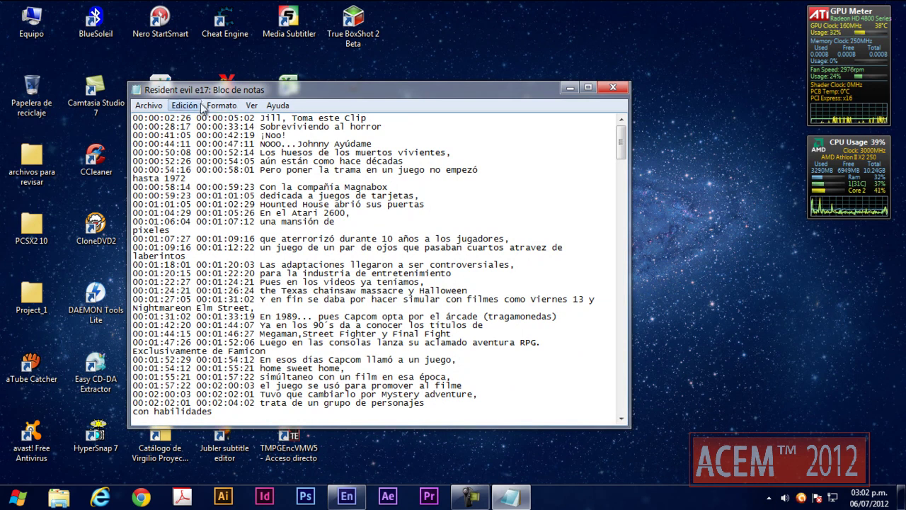
click(148, 107)
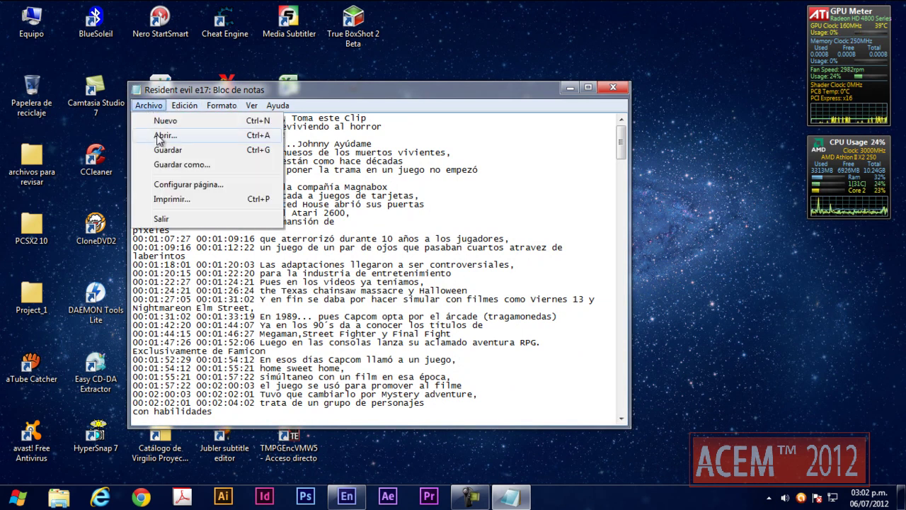
click(182, 165)
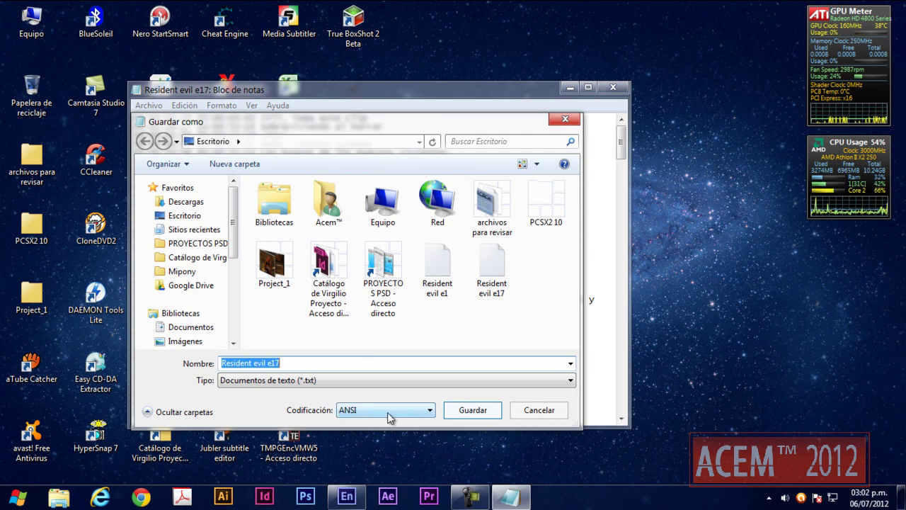
click(432, 412)
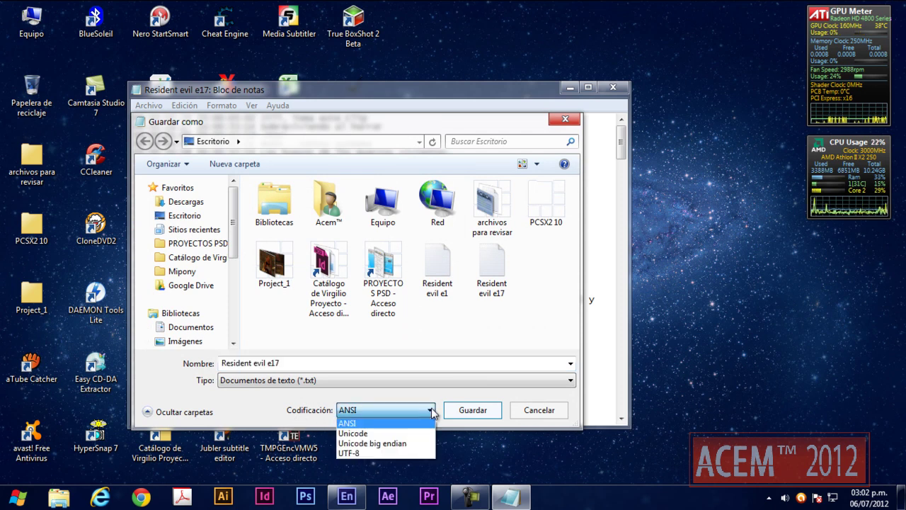
click(367, 453)
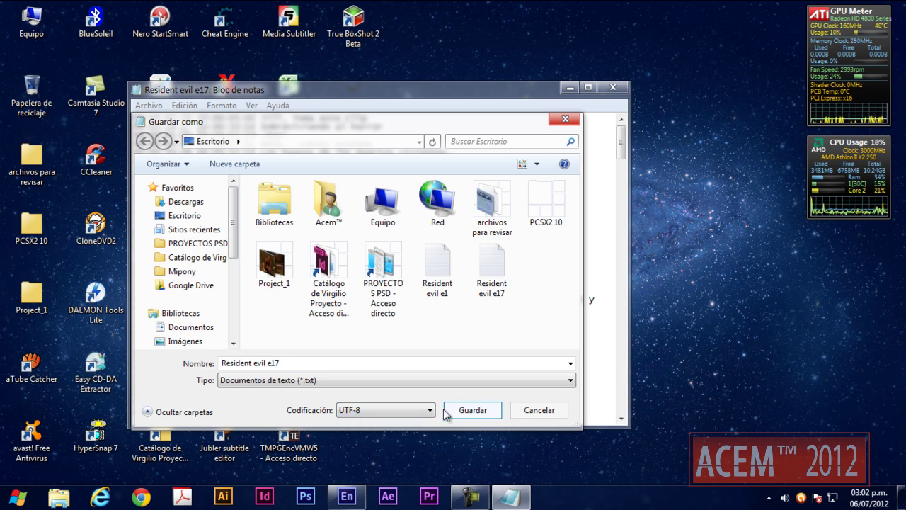
click(472, 411)
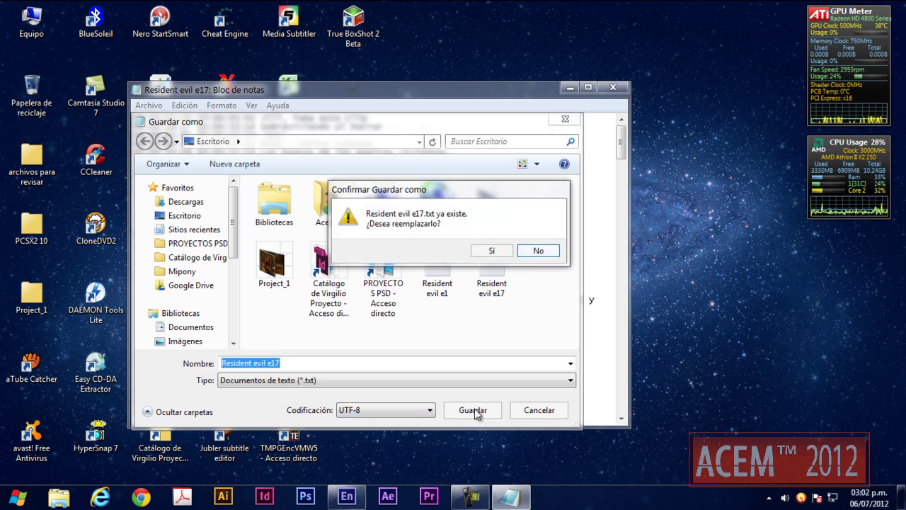
click(491, 251)
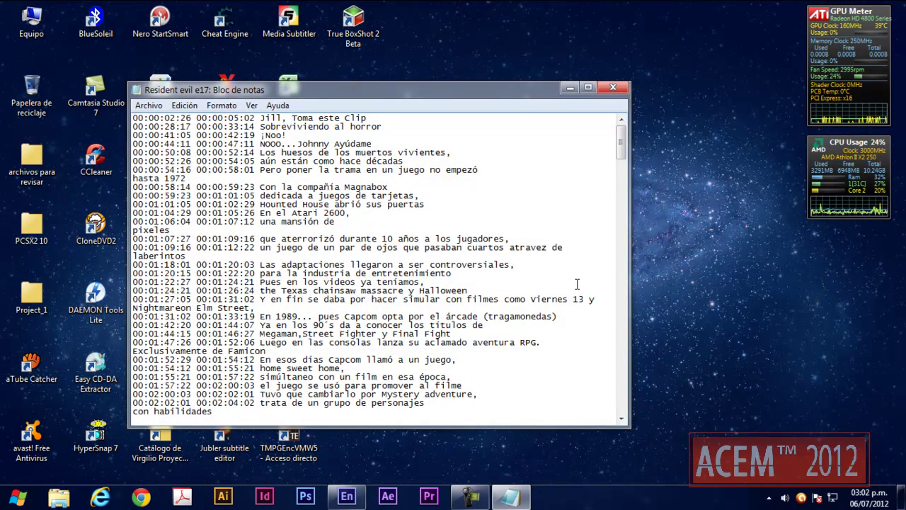
click(613, 87)
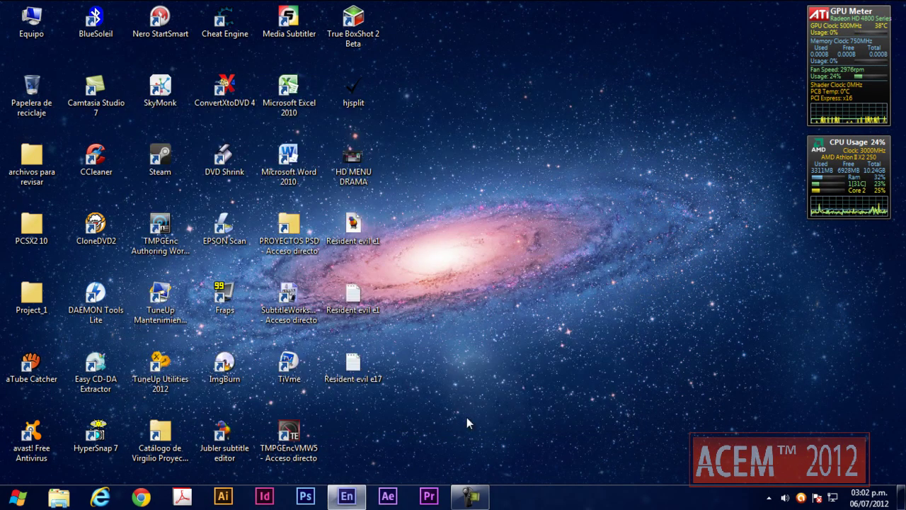
- Switch to Encore and choose the Resident evil e17 text script for subtitle import into the Episode 1 timeline
click(346, 498)
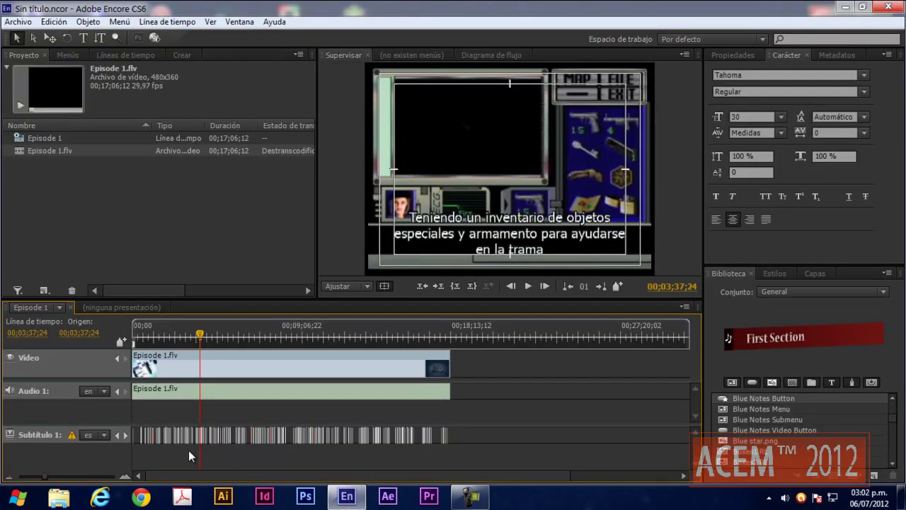
right_click(63, 448)
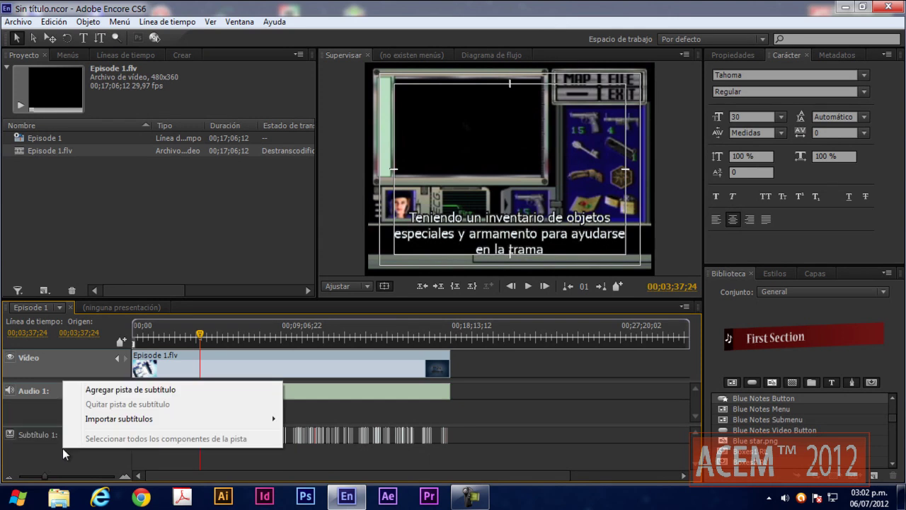
mouse_move(106, 420)
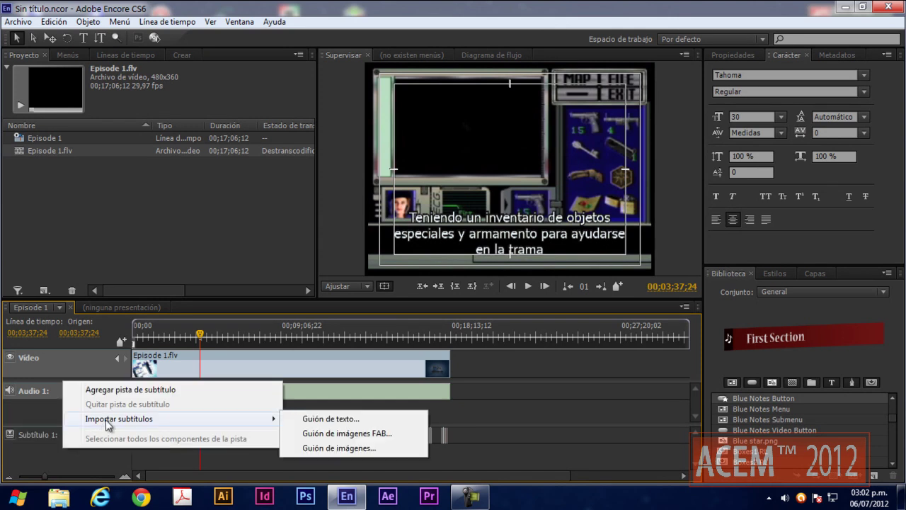
click(327, 420)
click(365, 316)
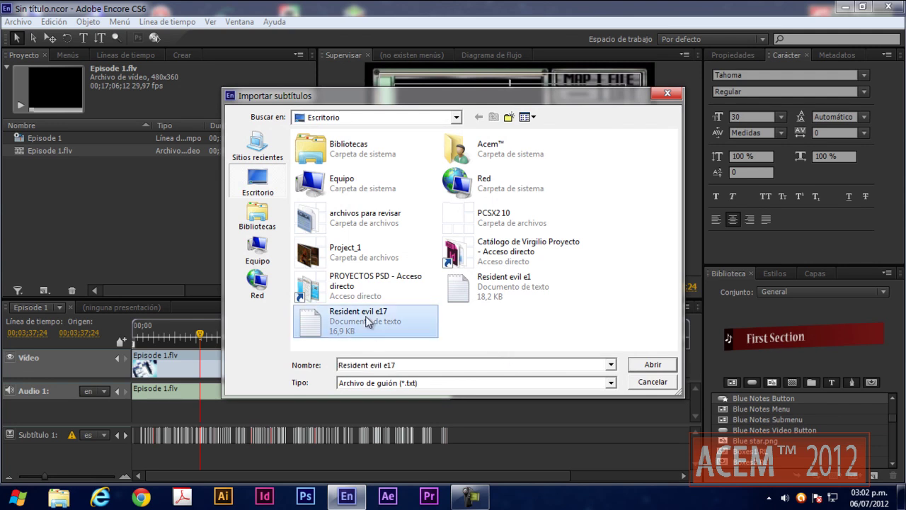
click(652, 365)
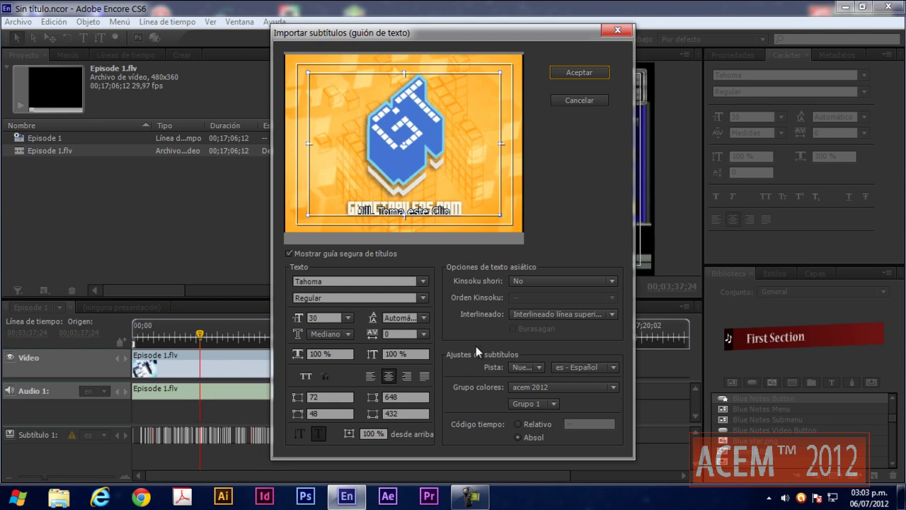
- Import the script as a new Spanish subtitle track using Group 2 of the acem 2012 colour group
click(556, 404)
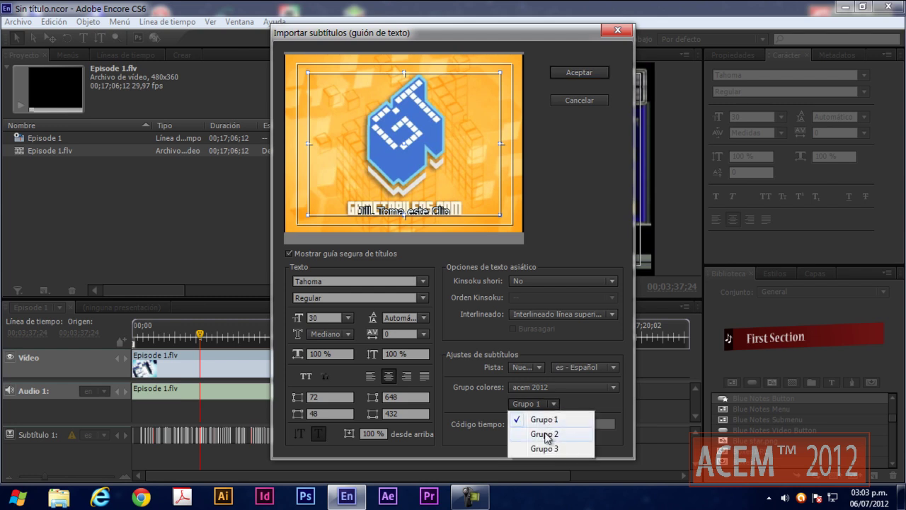
click(546, 434)
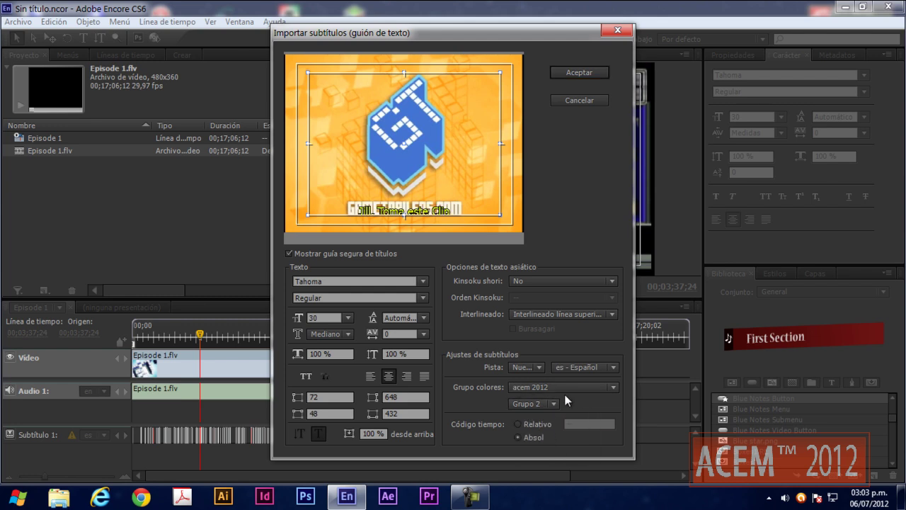
click(614, 387)
click(615, 389)
click(584, 74)
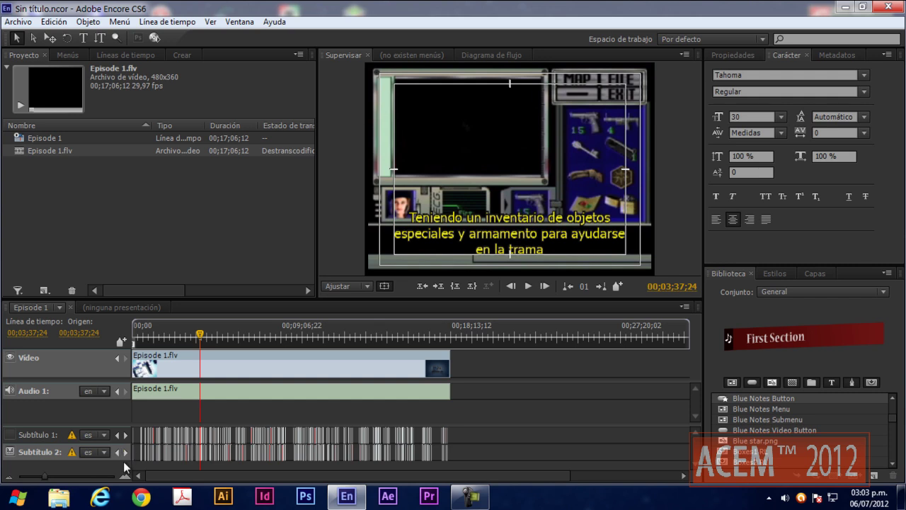
- Preview the new Subtitle 2 track by playing the timeline from a later point and again from 00;12;14;21
mouse_move(71, 453)
drag(200, 338, 230, 344)
click(530, 286)
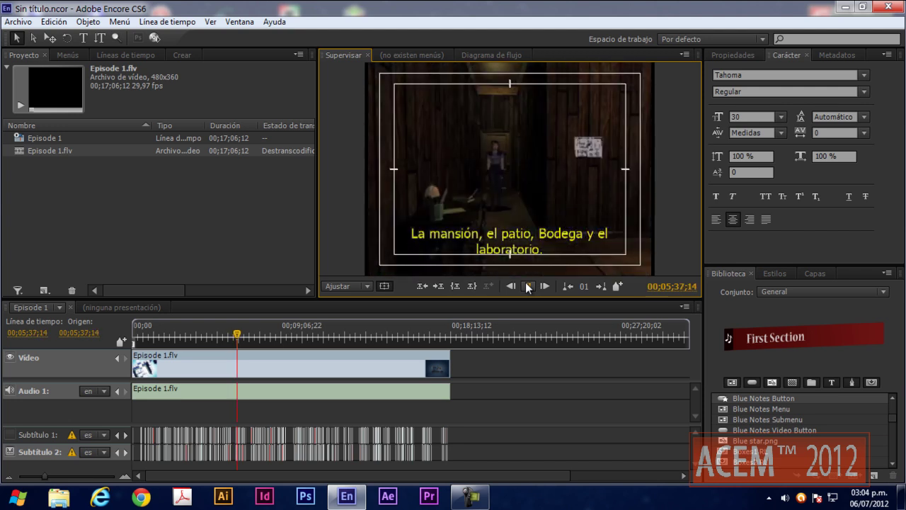
click(527, 286)
drag(237, 338, 360, 343)
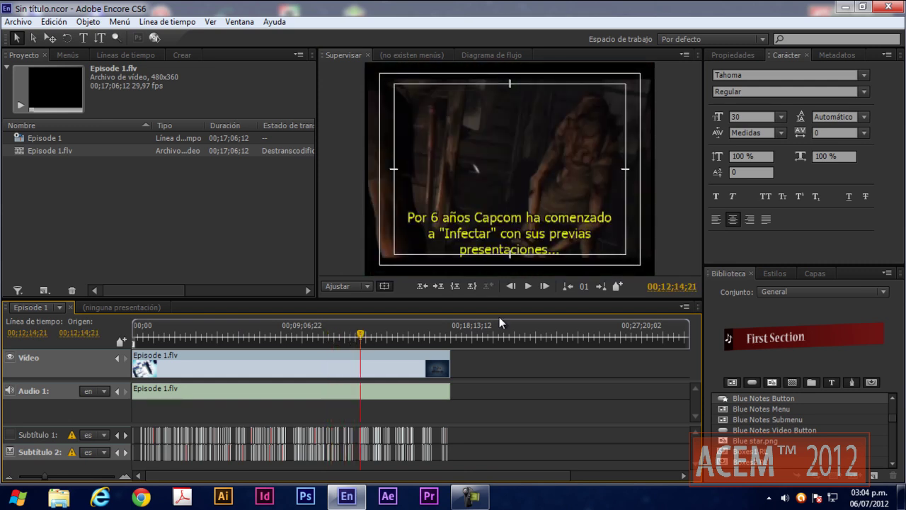
click(528, 286)
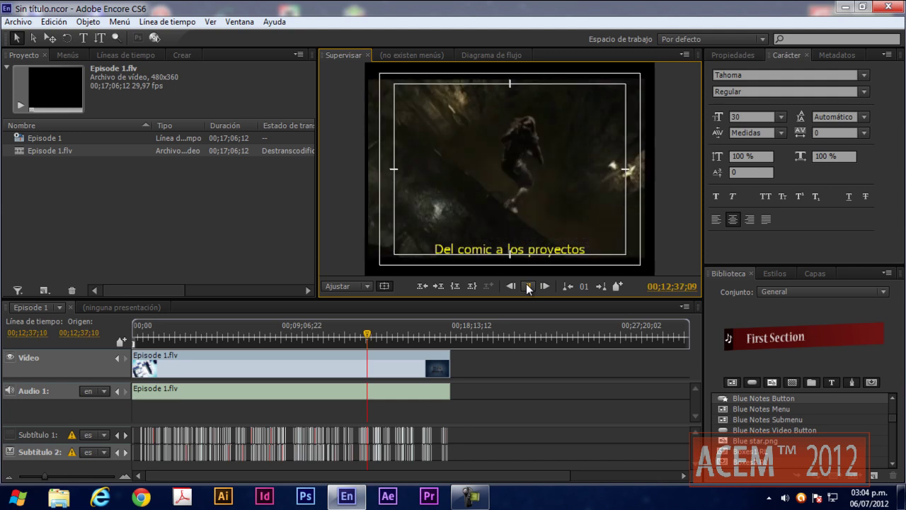
click(528, 286)
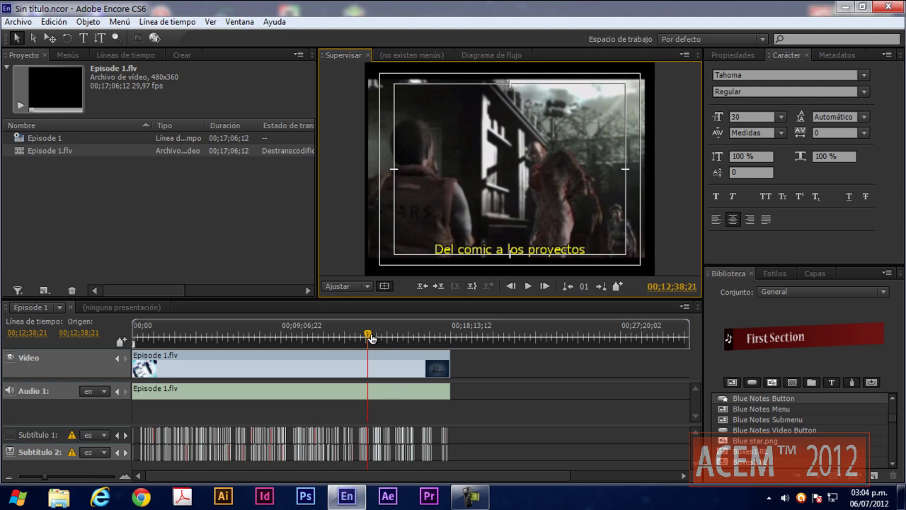
- Show the Subtitle 1 track and play the timeline from 00;12;38;21 to check its subtitles
click(9, 436)
click(528, 286)
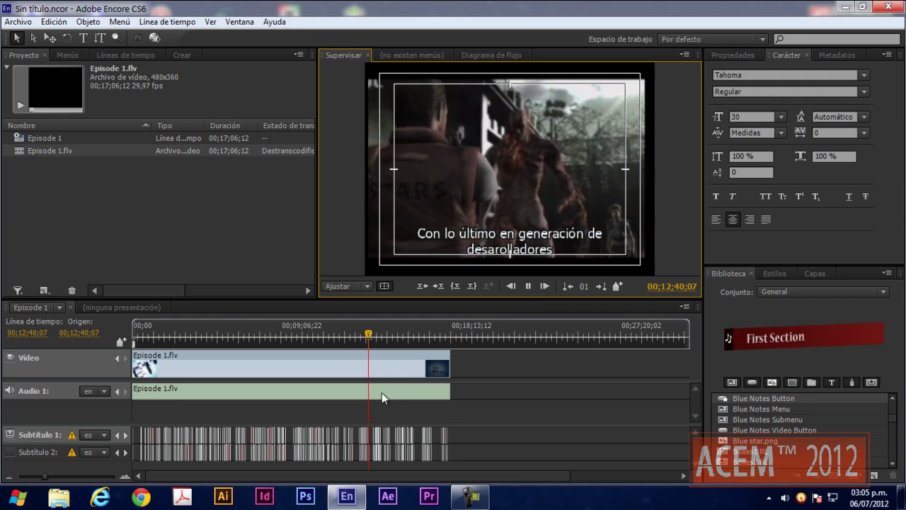
click(528, 286)
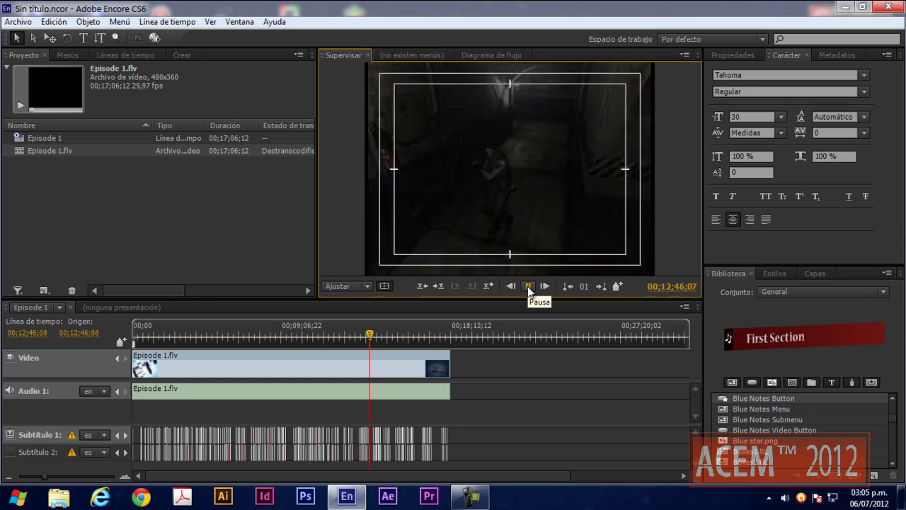
click(528, 286)
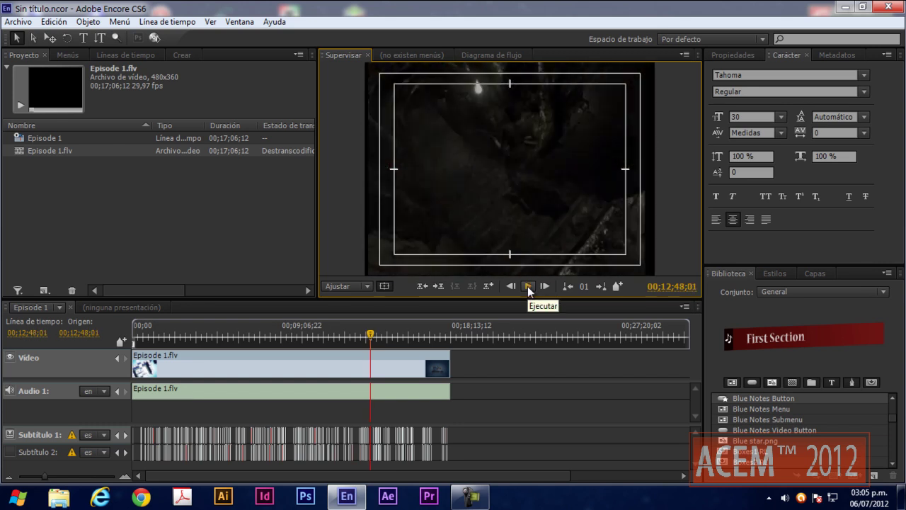